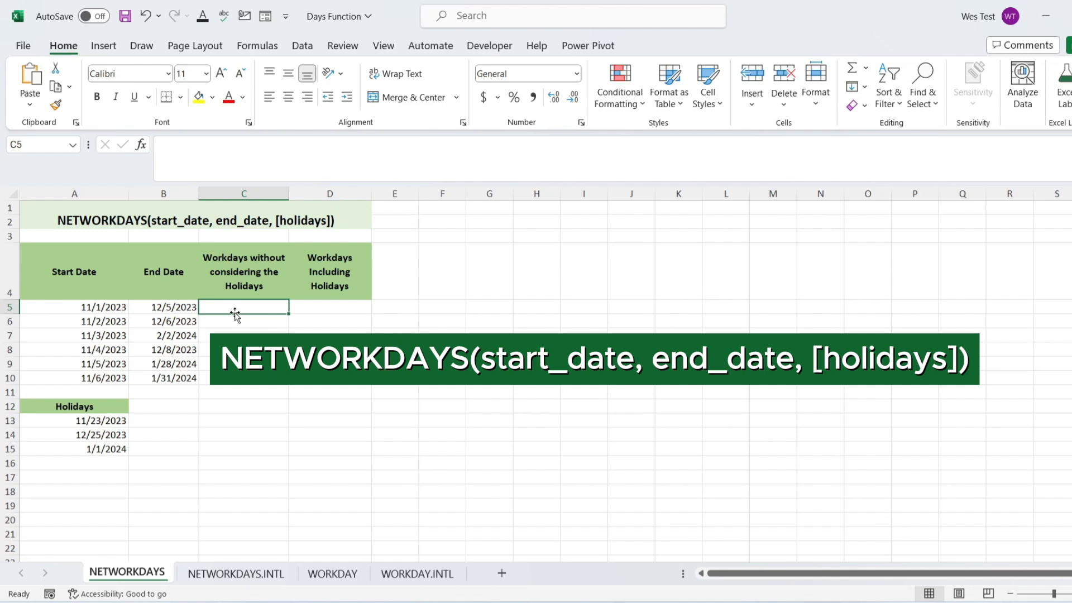
- Calculate workdays without holidays by entering =NETWORKDAYS(A5;B5) in C5 and filling it down to C10
type("=")
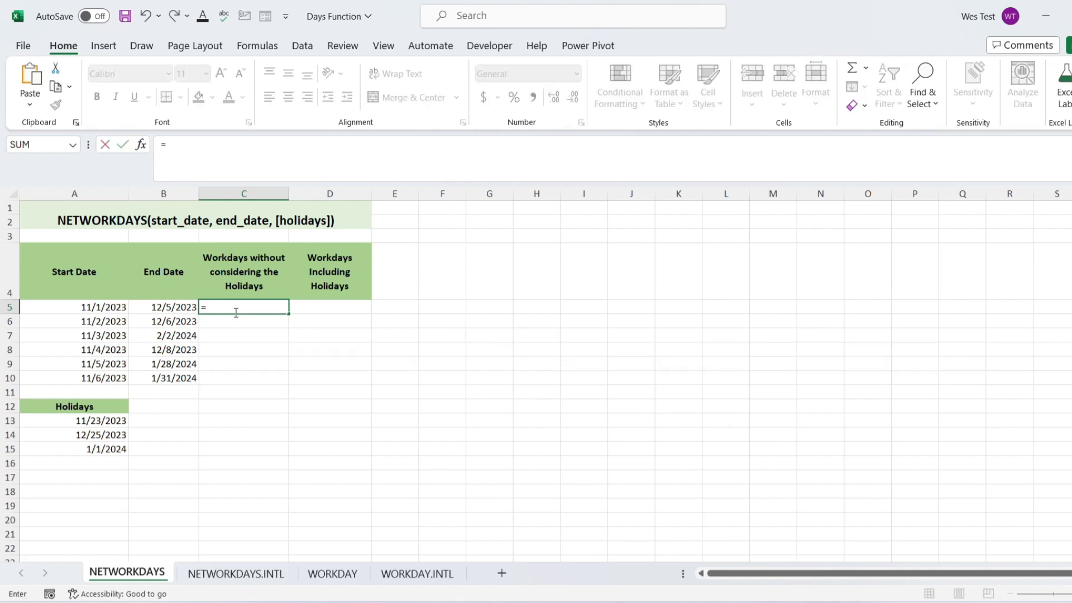
type("Ne")
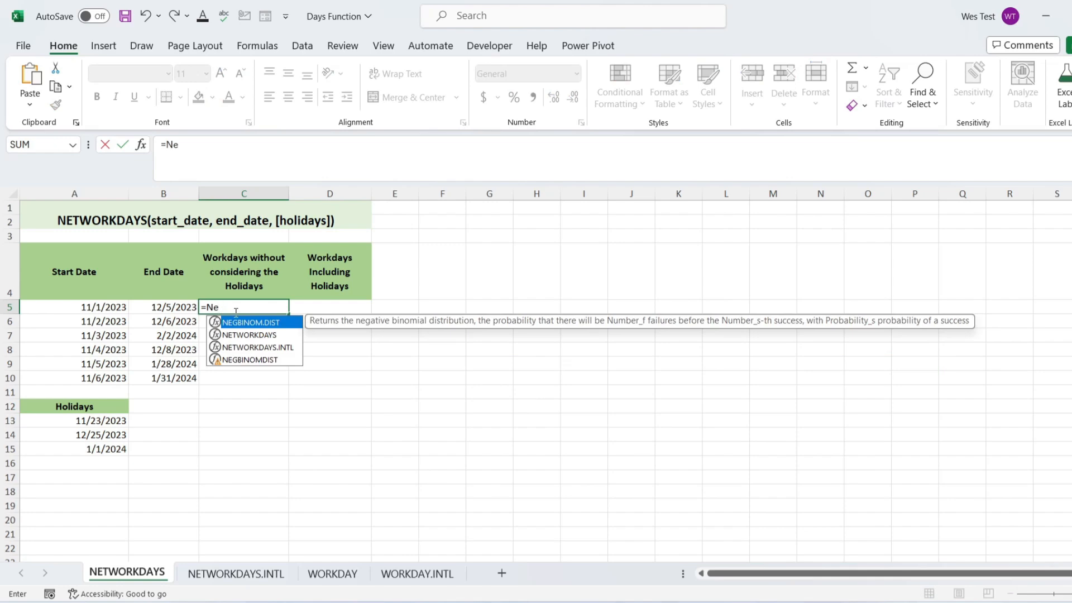
double_click(242, 333)
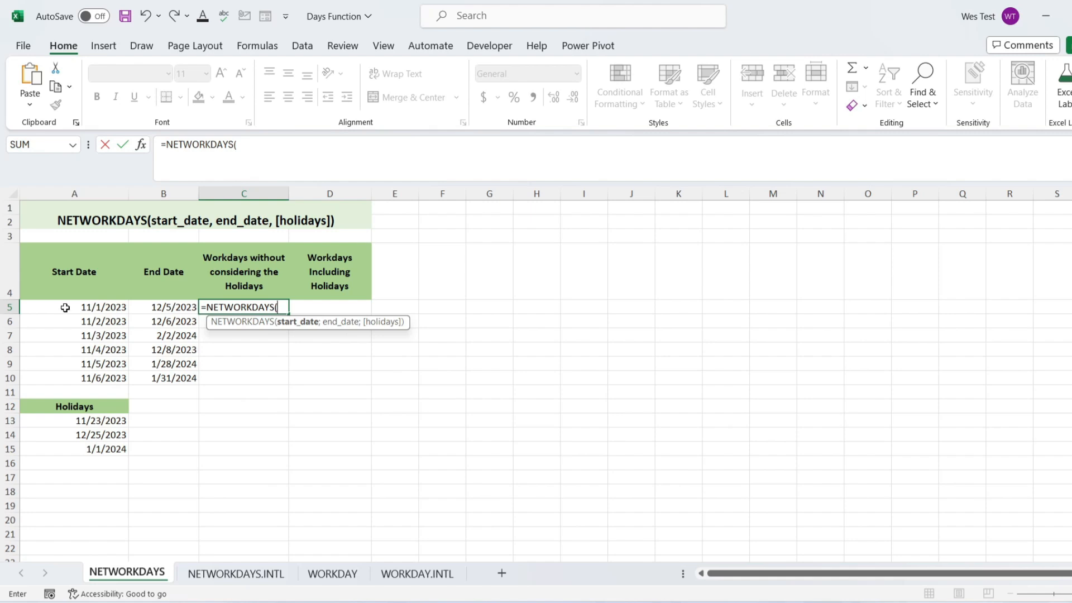
left_click(70, 307)
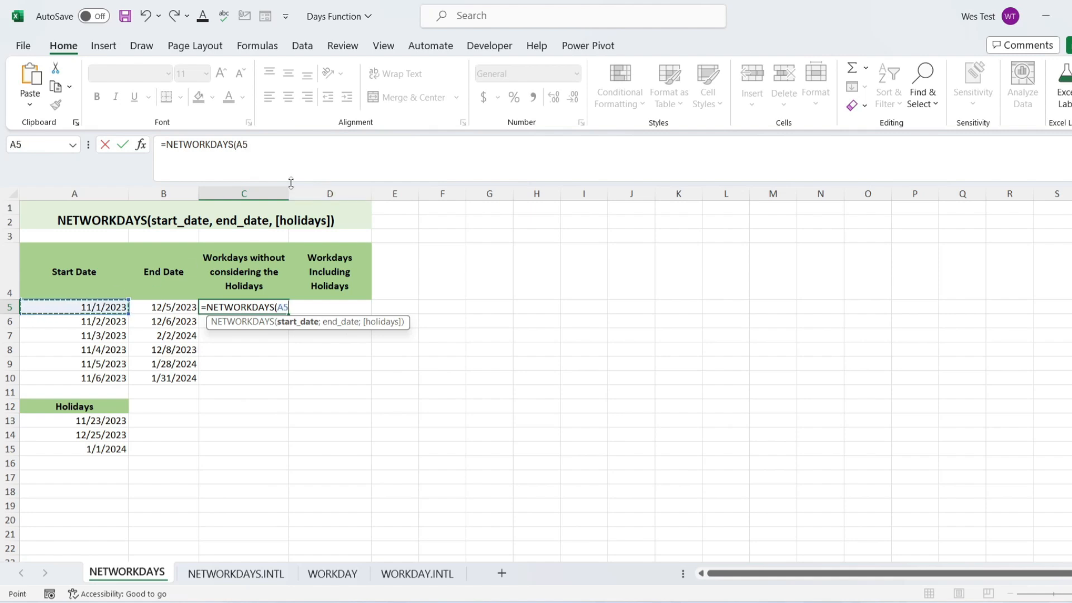
type(";")
left_click(170, 310)
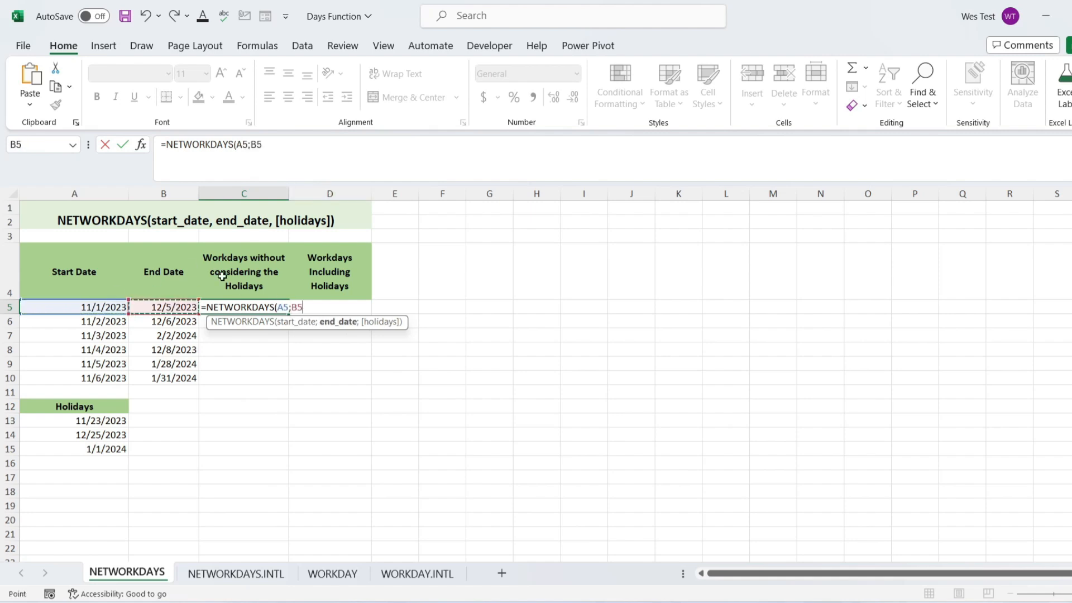
type(")")
key("Return")
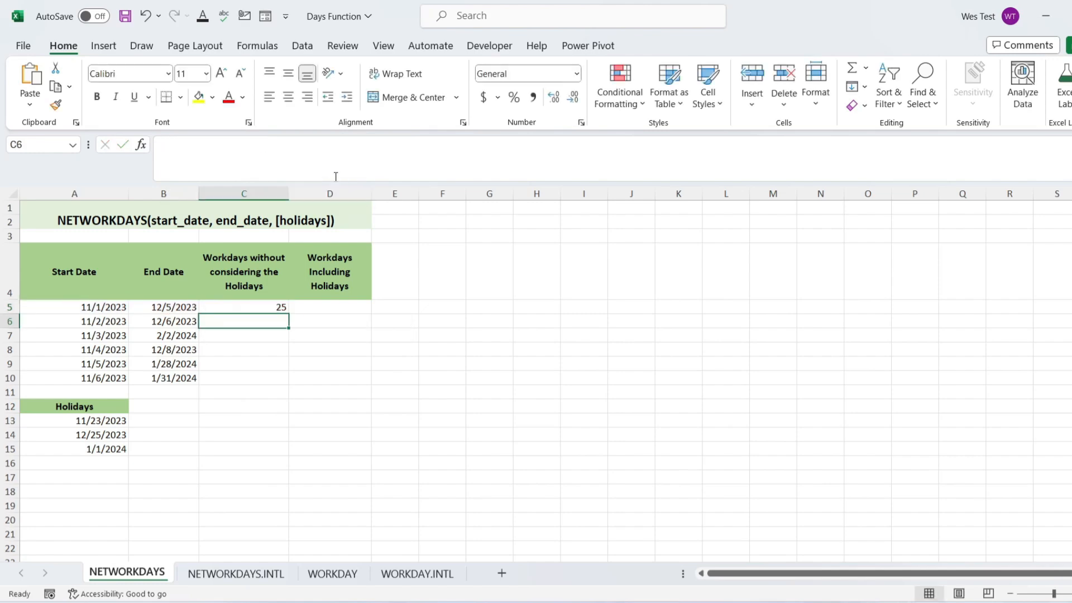
left_click(265, 307)
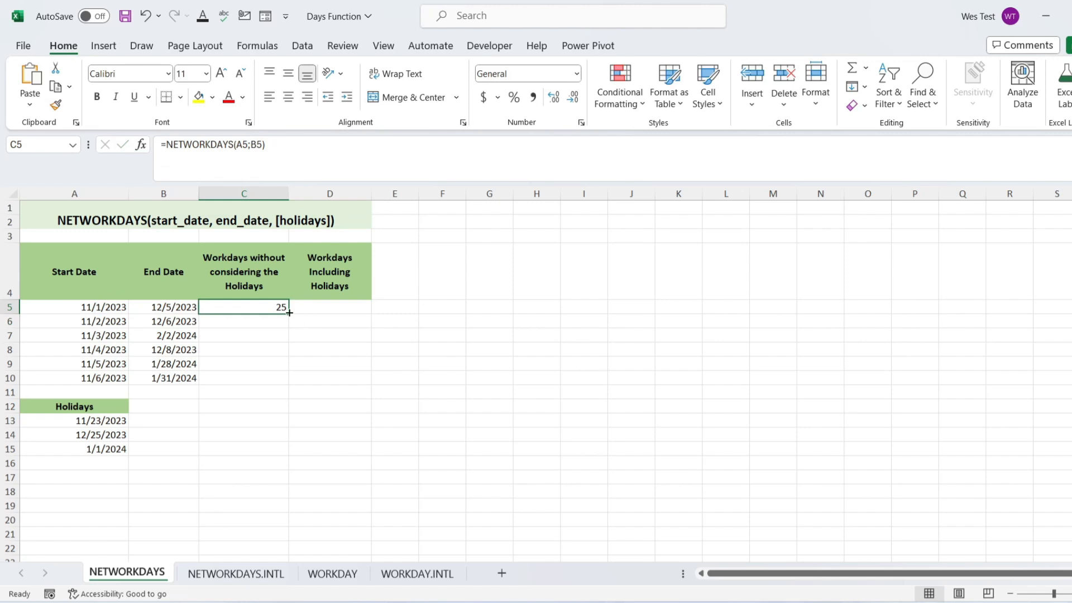
double_click(289, 313)
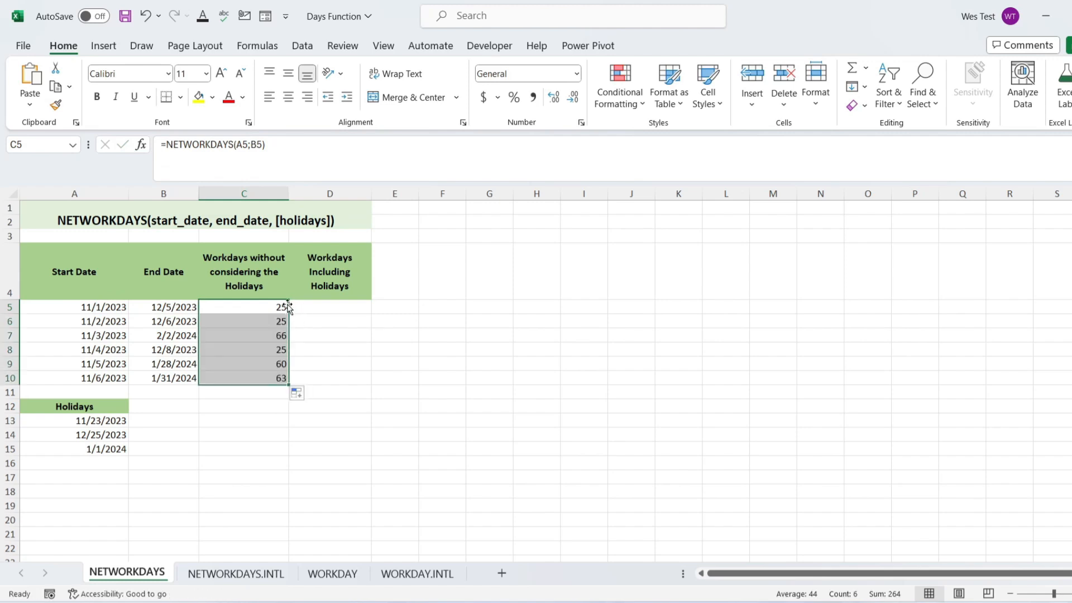
- Enter =NETWORKDAYS(A5;B5;$A$13:$A$15) in D5 to count workdays with the holiday list taken into account
left_click(301, 308)
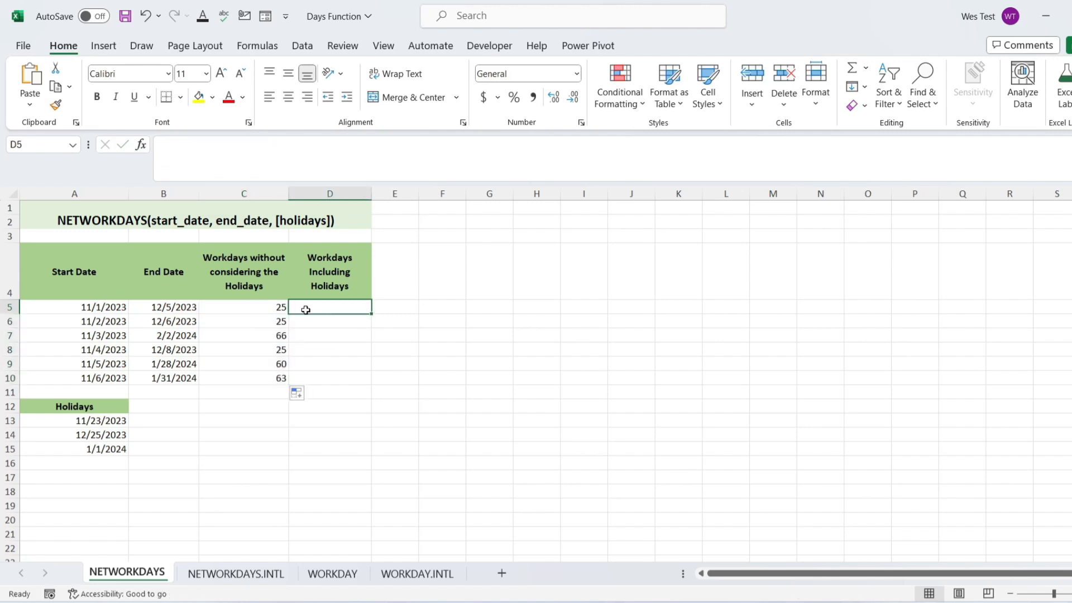
type("=Net")
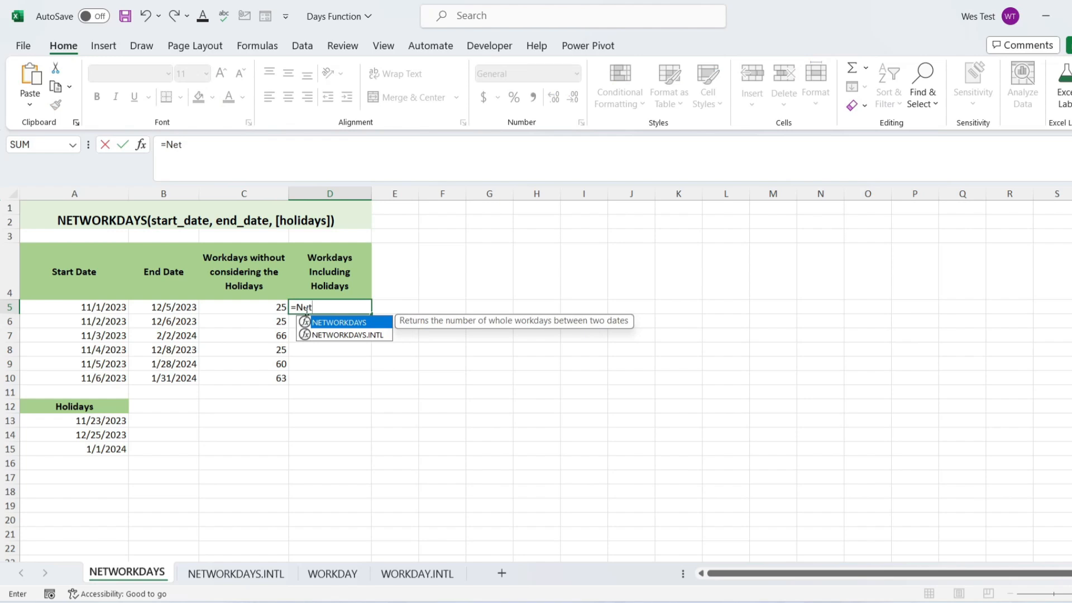
double_click(324, 323)
left_click(116, 305)
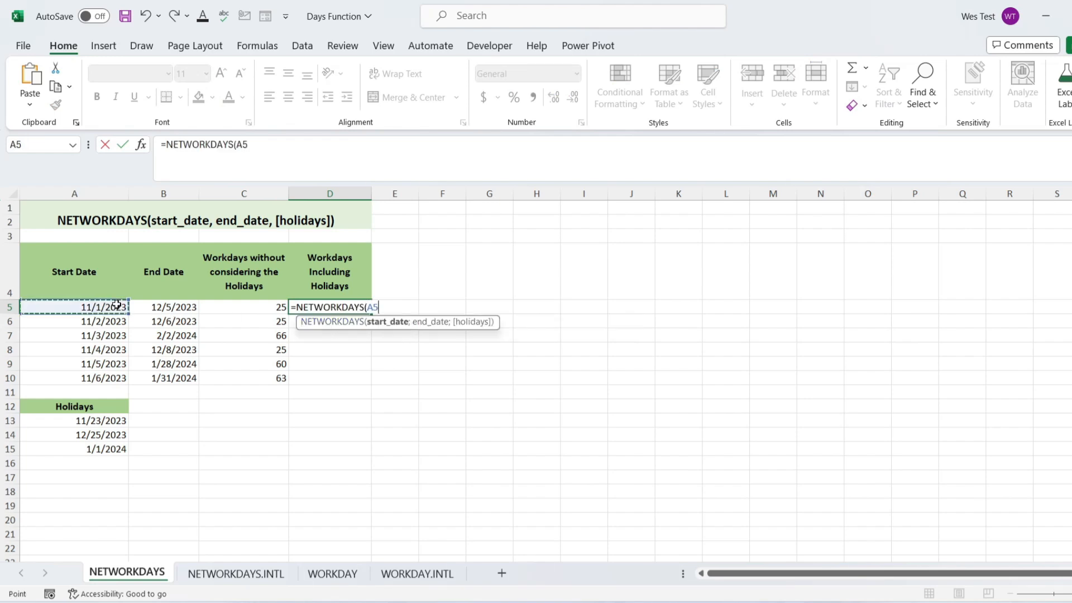
type(";")
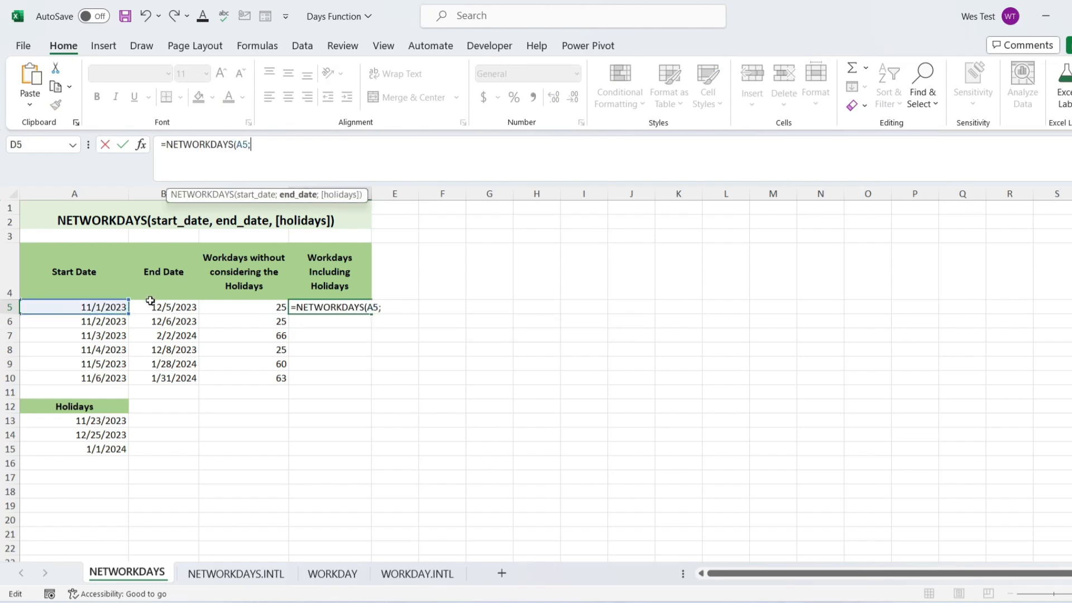
left_click(151, 303)
type(";")
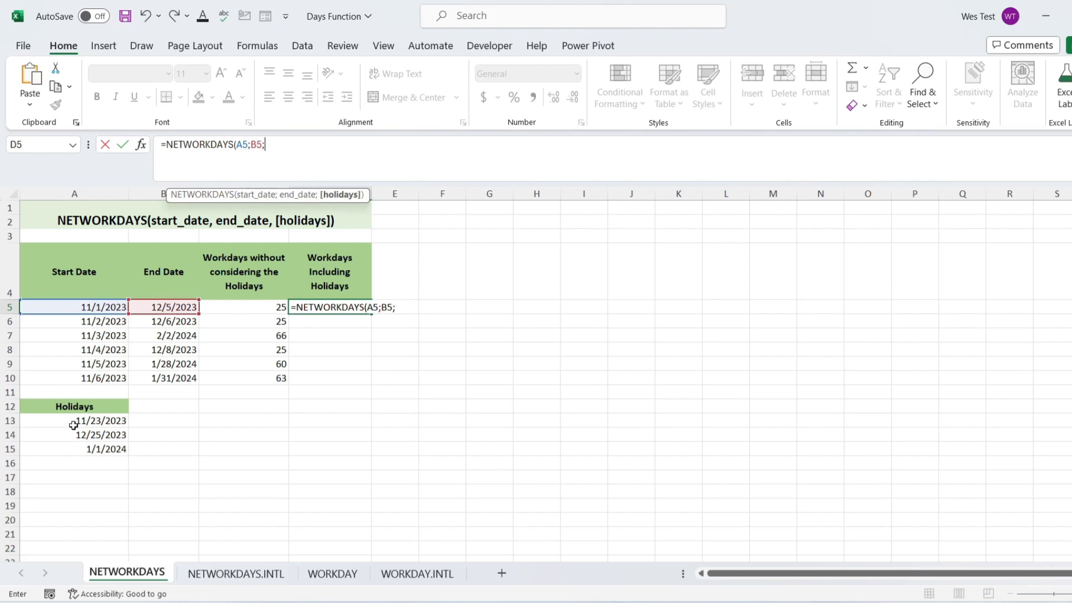
left_click_drag(73, 426, 80, 451)
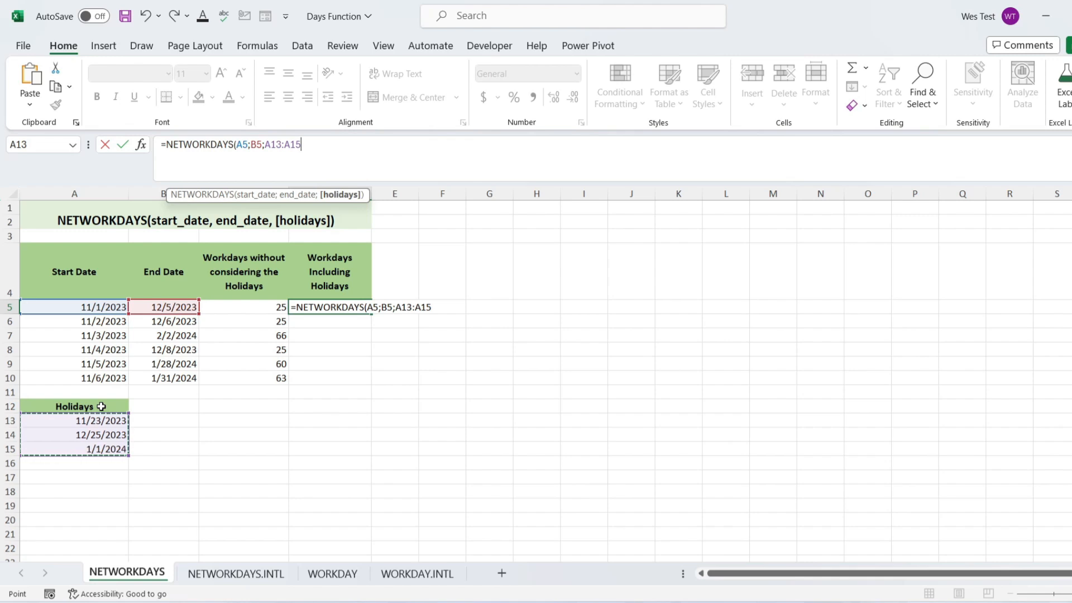
key("F4")
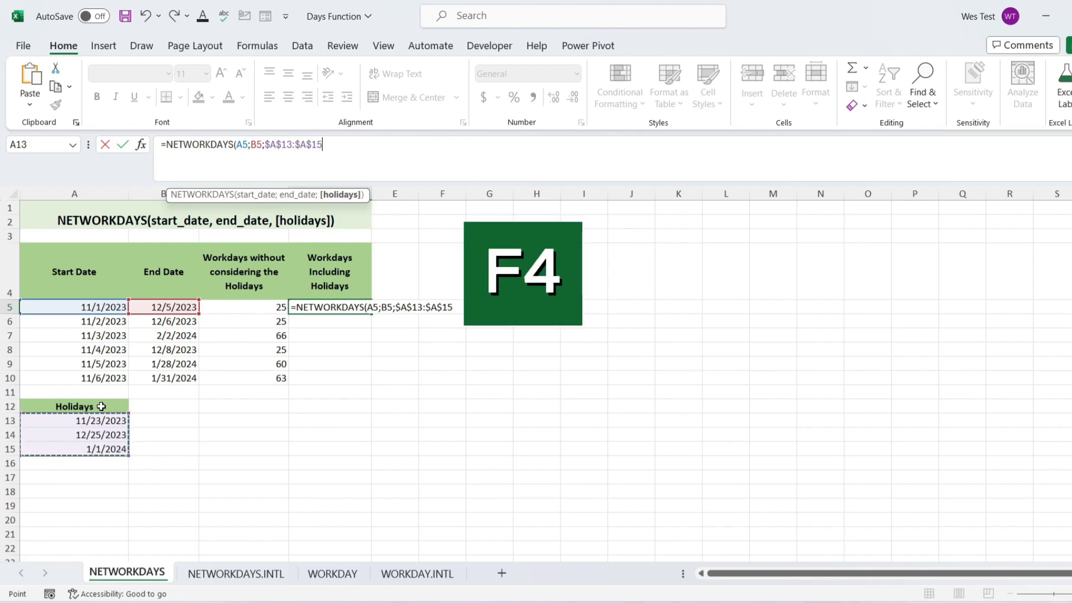
key("Return")
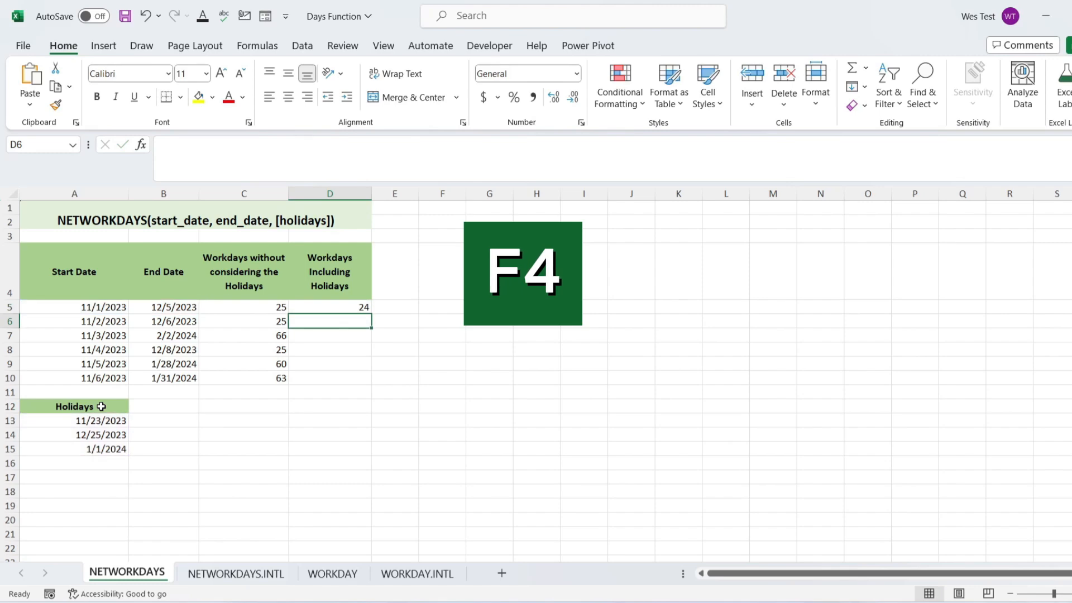
- Fill the D5 holiday-aware formula down through D10
left_click(362, 298)
left_click(366, 307)
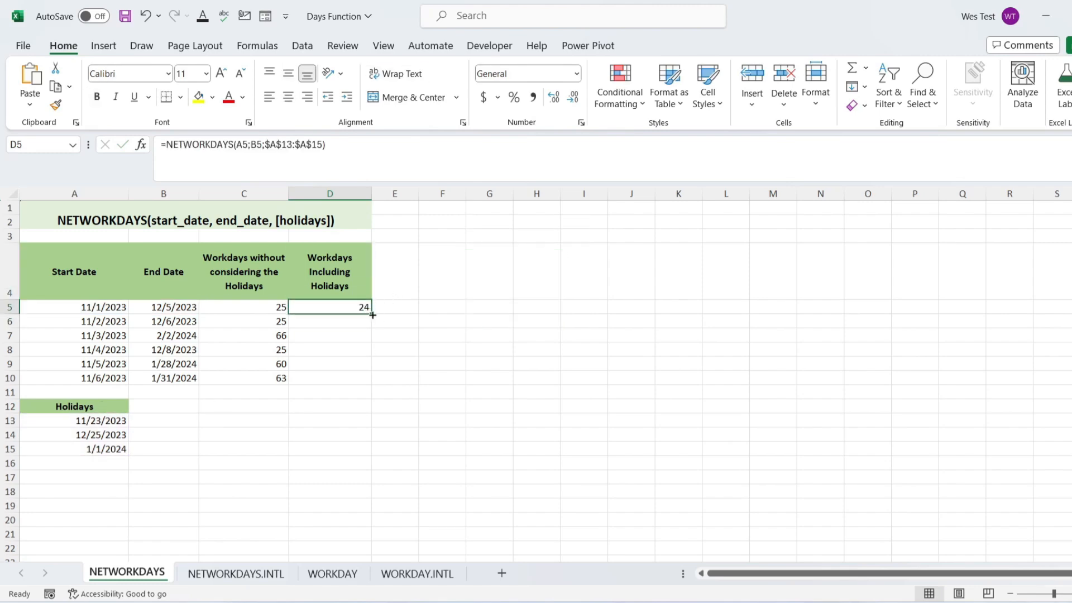
double_click(372, 314)
left_click(340, 395)
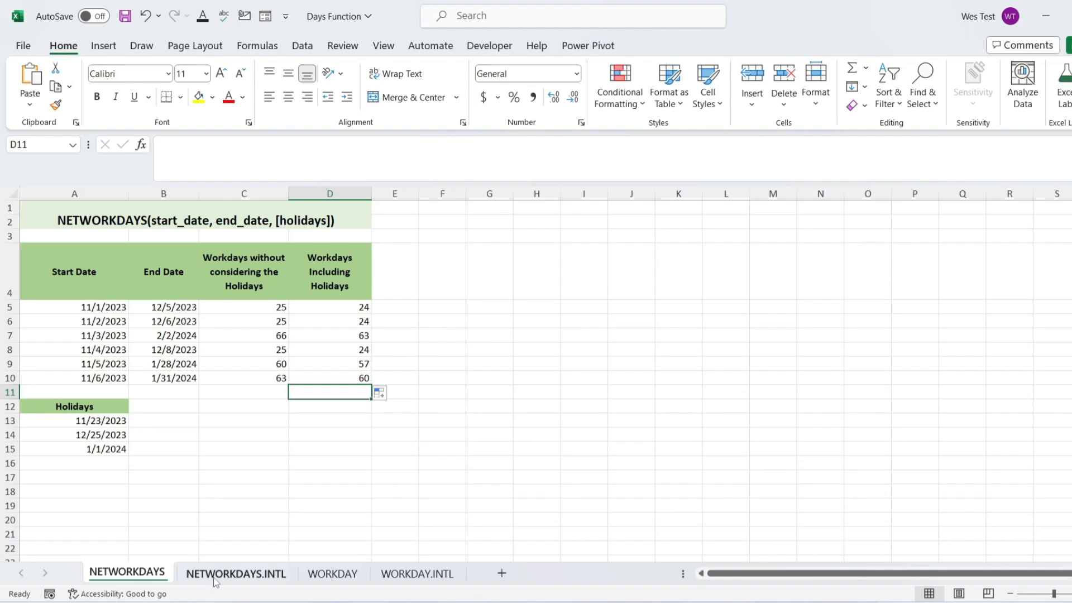
- On the NETWORKDAYS.INTL sheet, begin a NETWORKDAYS.INTL formula in C5 with A5 as start date and B5 as end date
left_click(216, 578)
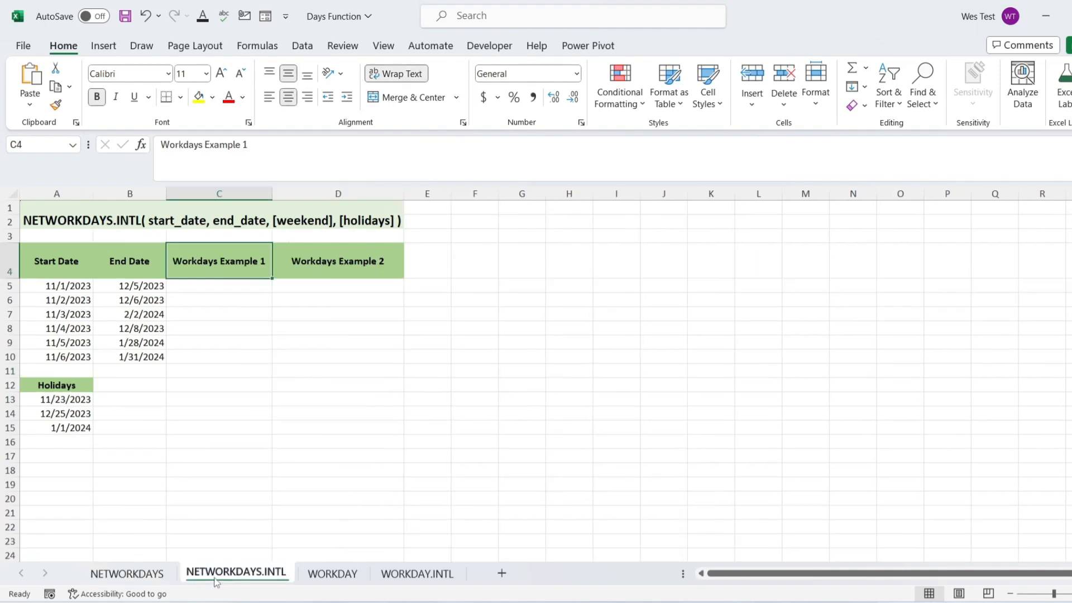
left_click(381, 366)
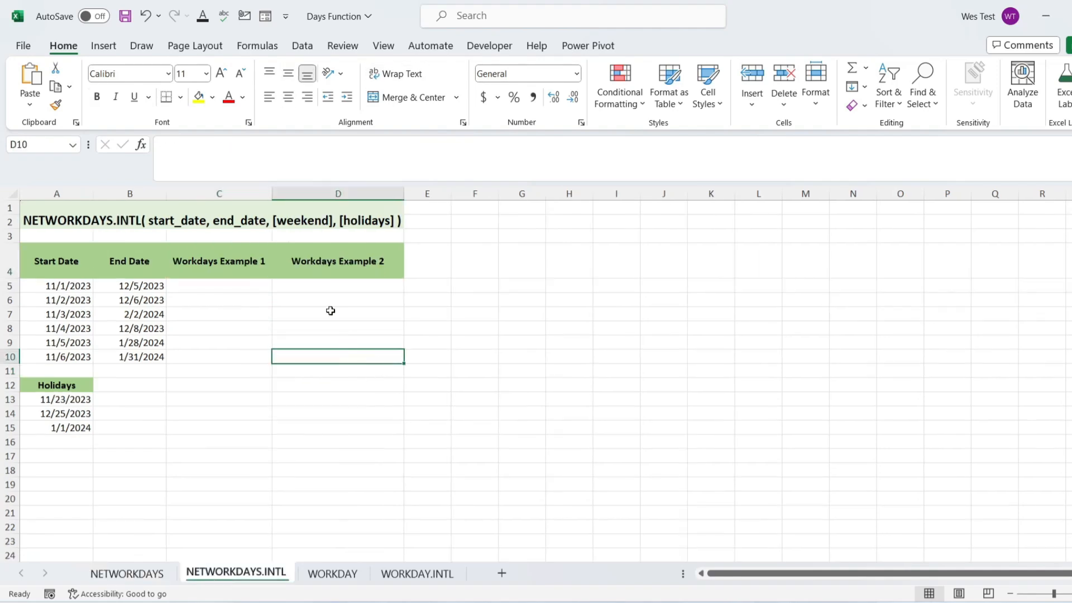
left_click(245, 284)
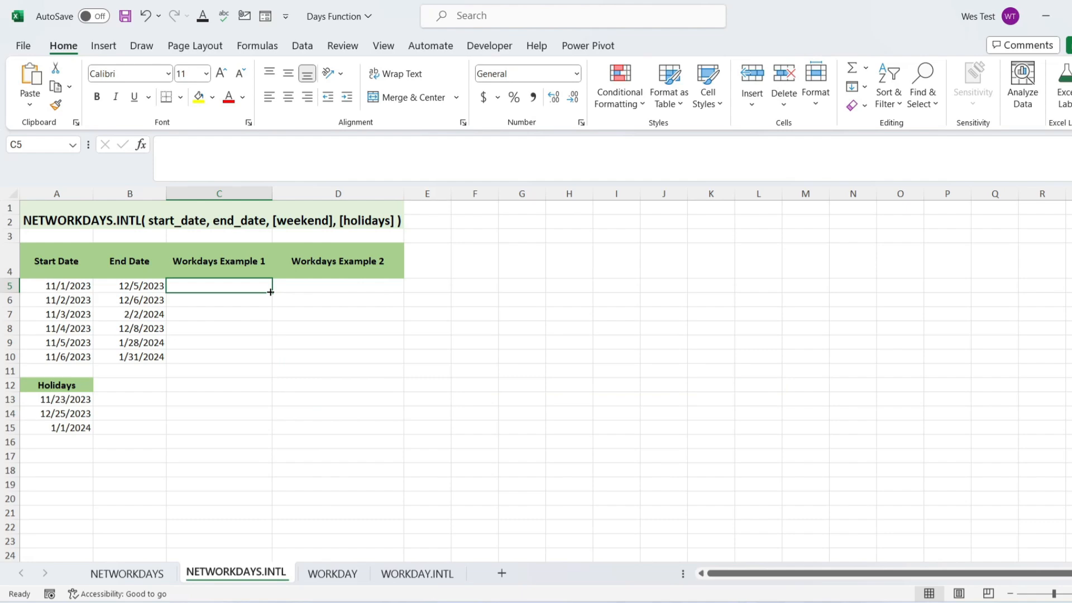
type("=Ne")
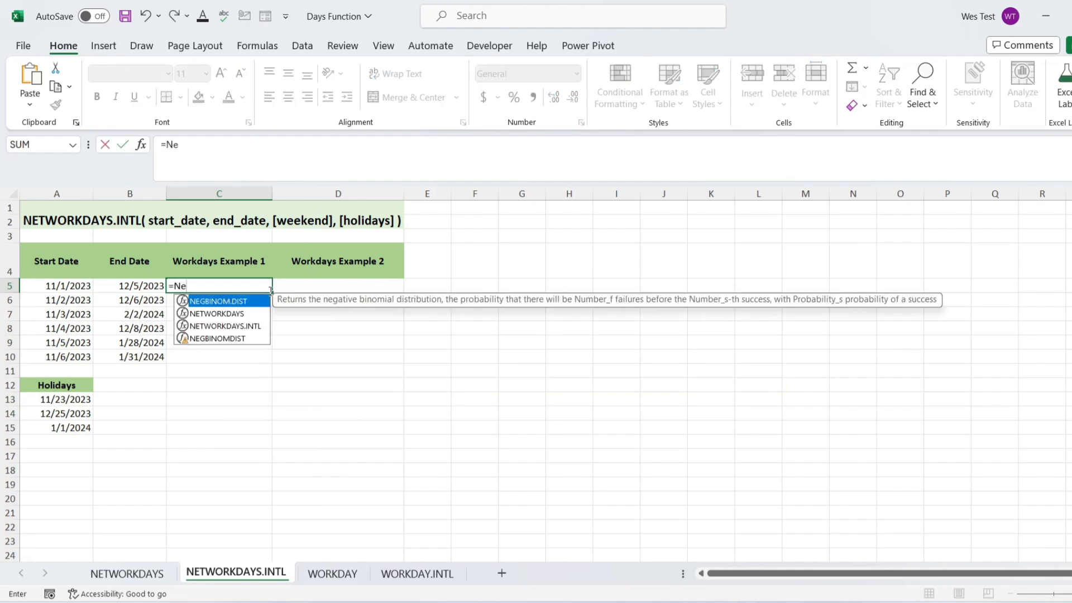
type("t")
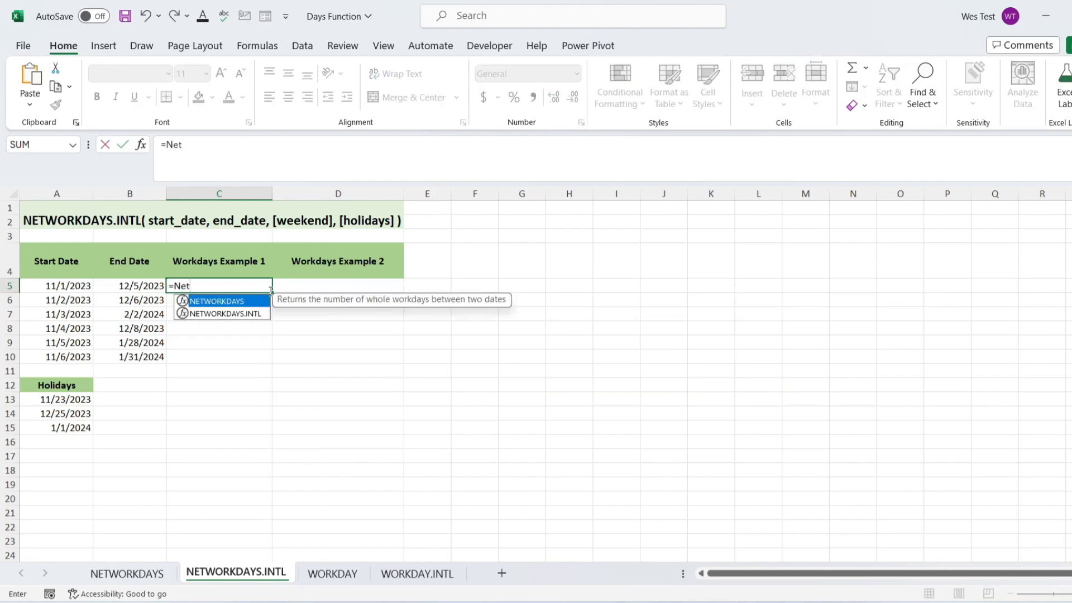
double_click(254, 316)
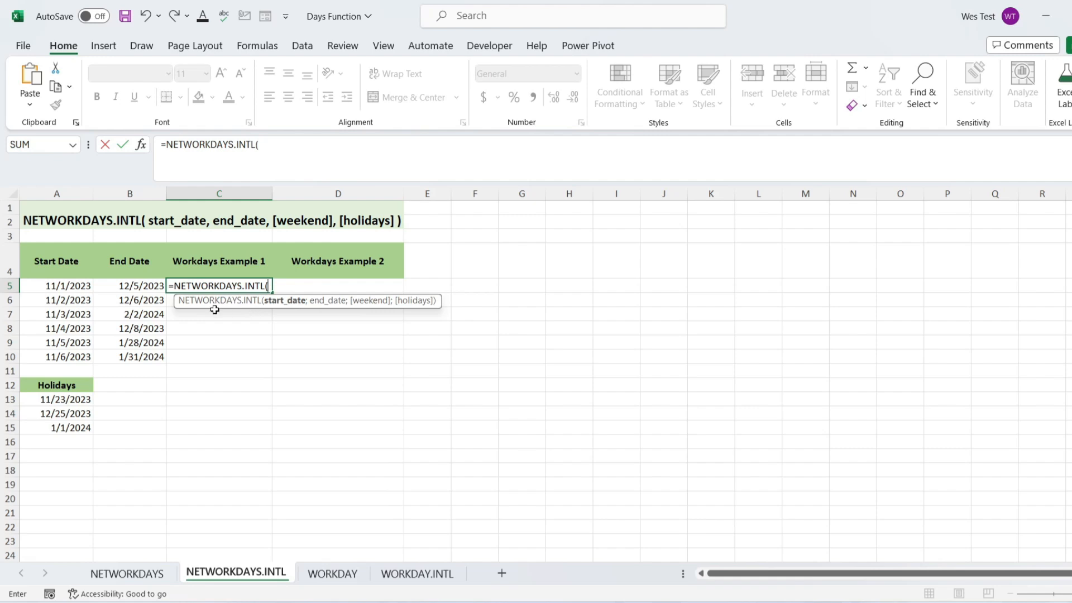
left_click(67, 285)
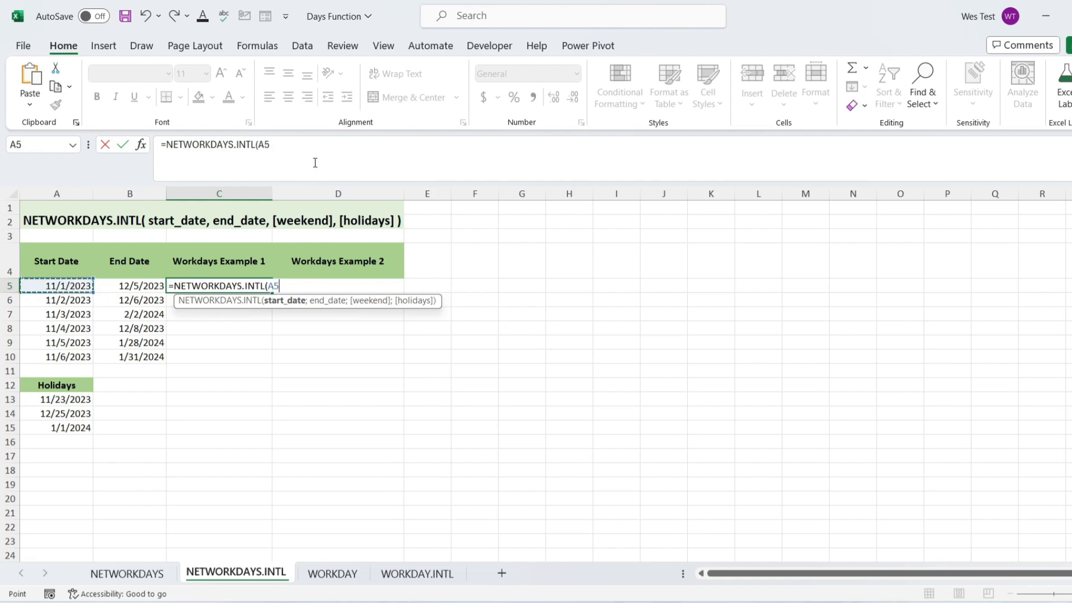
type(";")
left_click(155, 280)
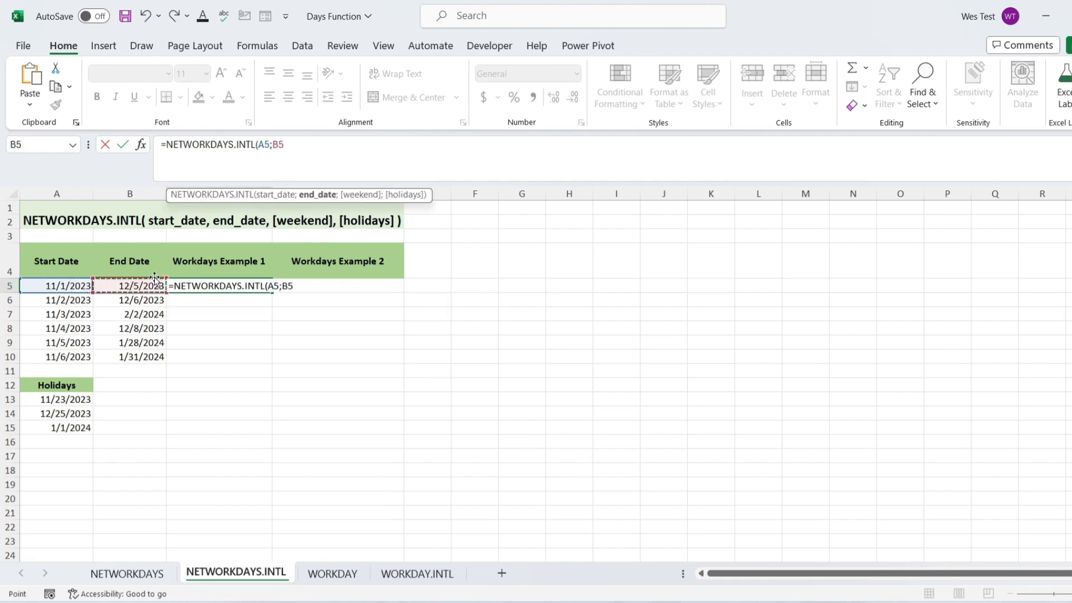
type(";")
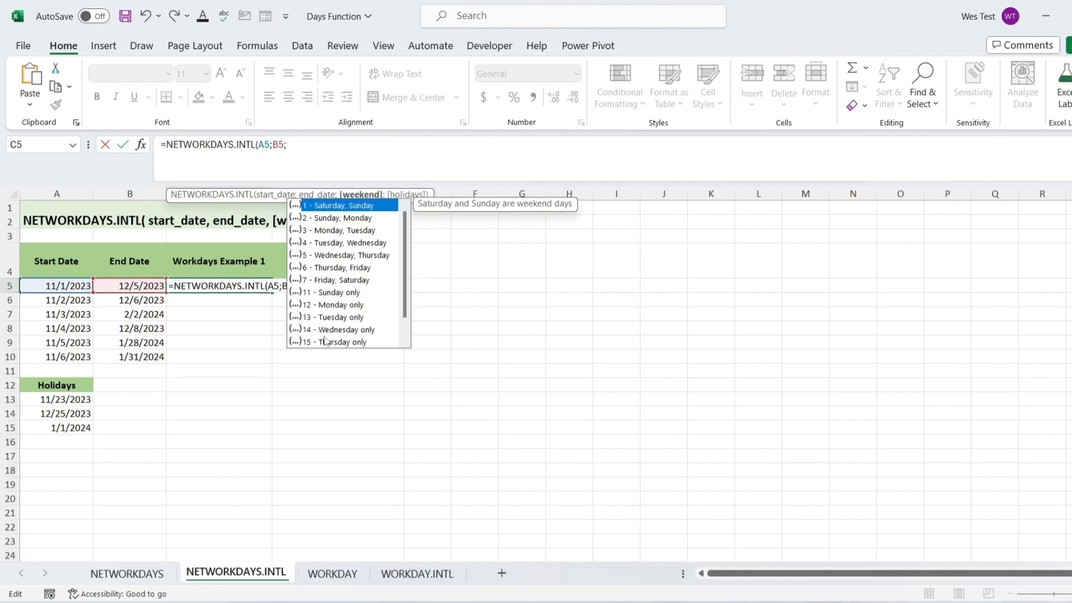
- Complete the C5 formula with weekend option 11 (Sunday only) and holidays $A$13:$A$15, and fill it down to C10
double_click(317, 292)
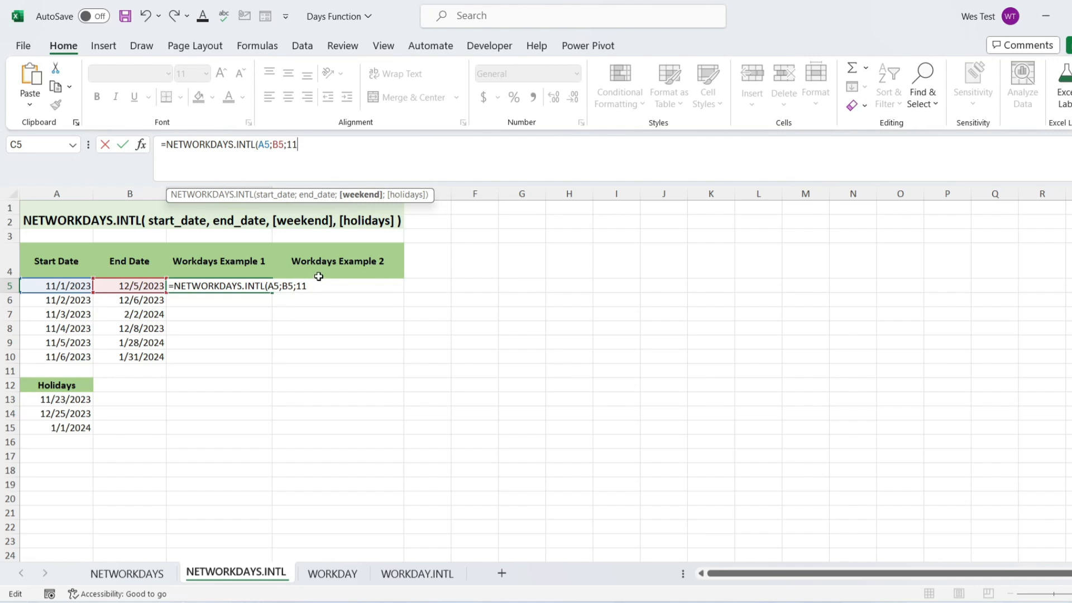
type(";")
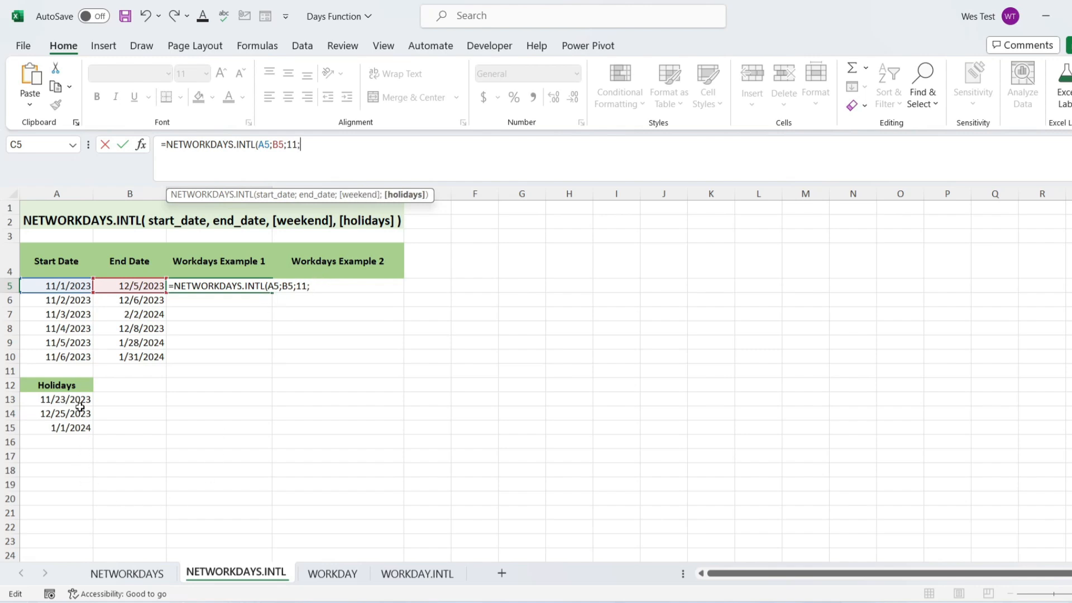
left_click_drag(77, 404, 78, 424)
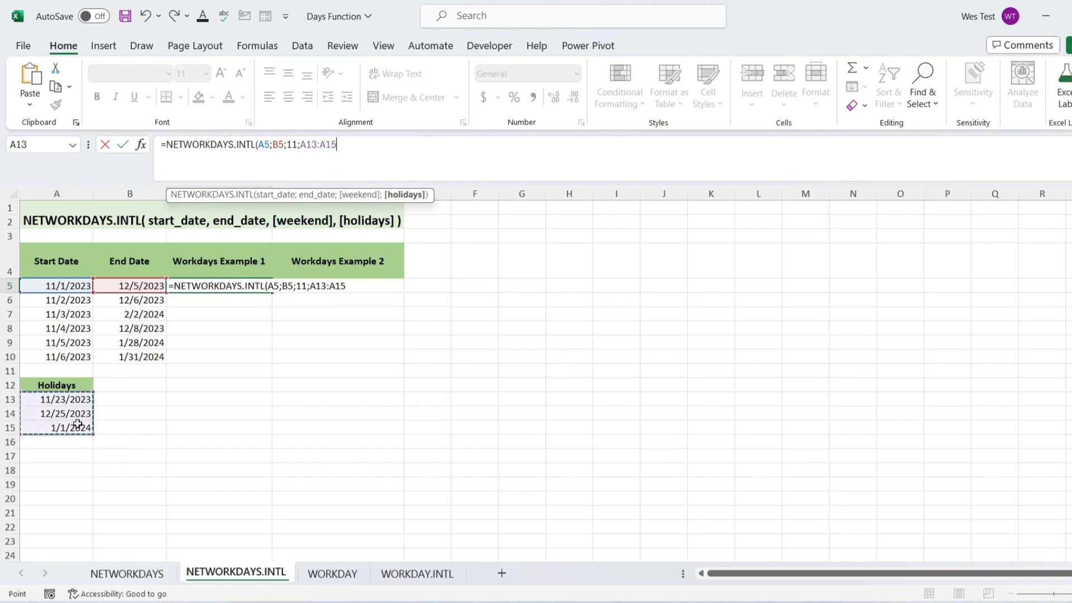
key("F4")
type(")")
key("Return")
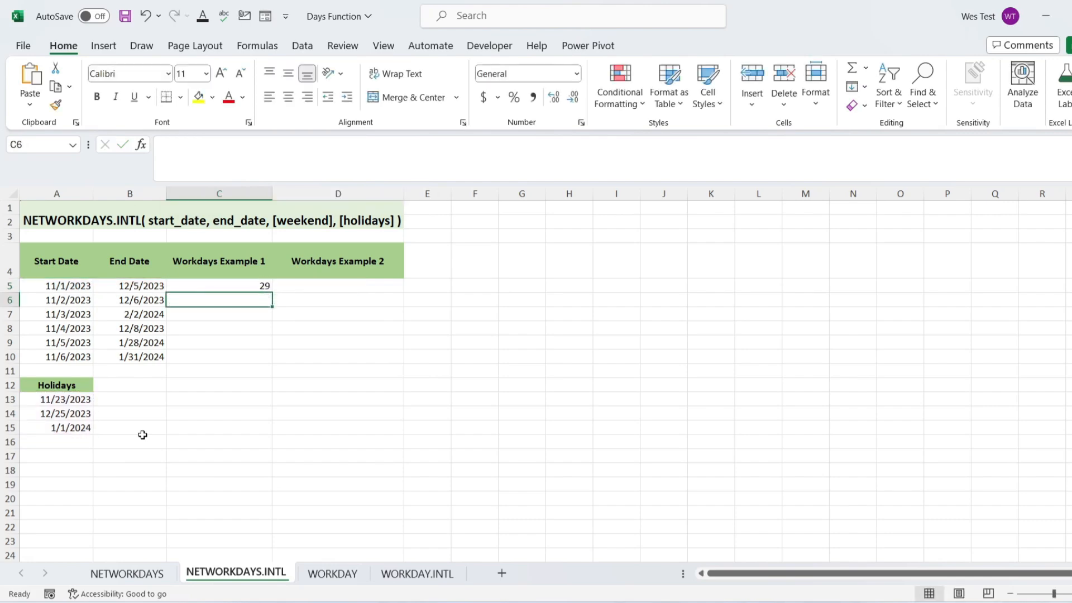
left_click(232, 285)
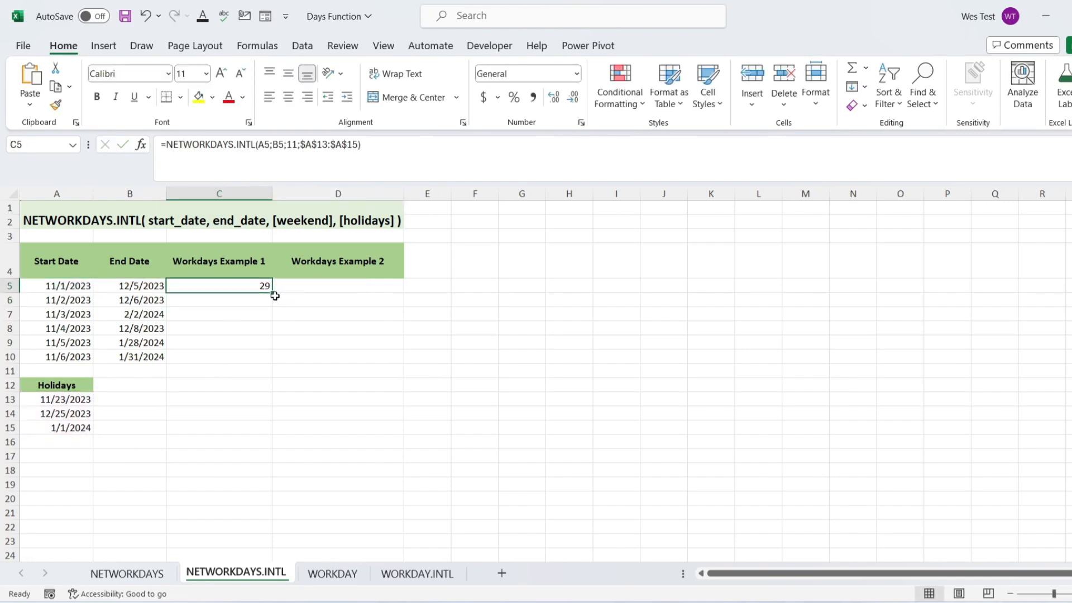
left_click_drag(272, 292, 255, 363)
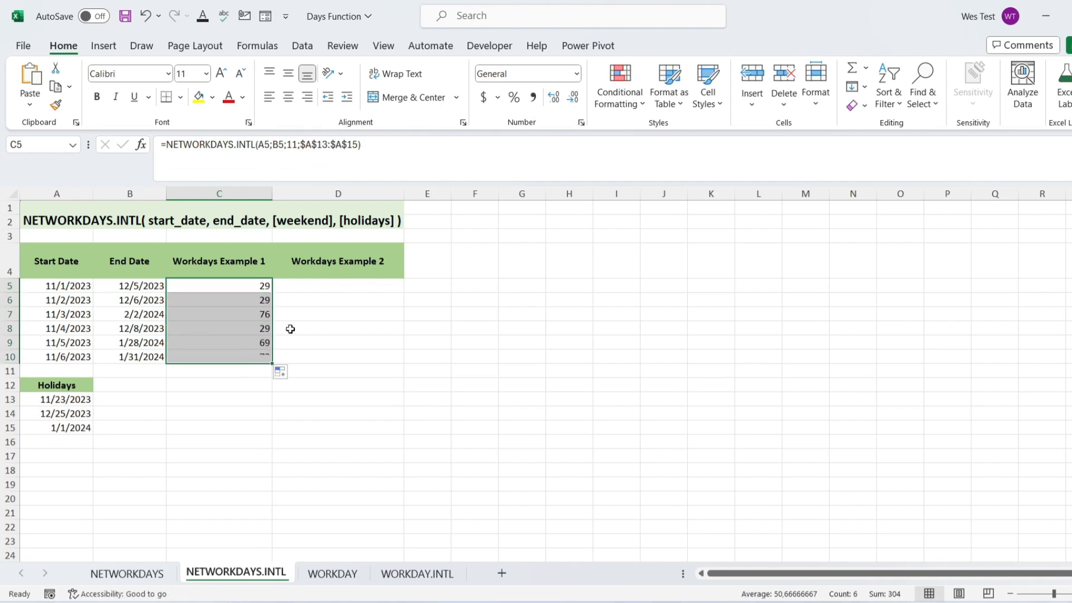
- Enter =NETWORKDAYS.INTL(A5;B5;"1000001";$A$13:$A$15) in D5 to treat Monday and Sunday as weekends and exclude the listed holidays
left_click(316, 284)
type("=Net")
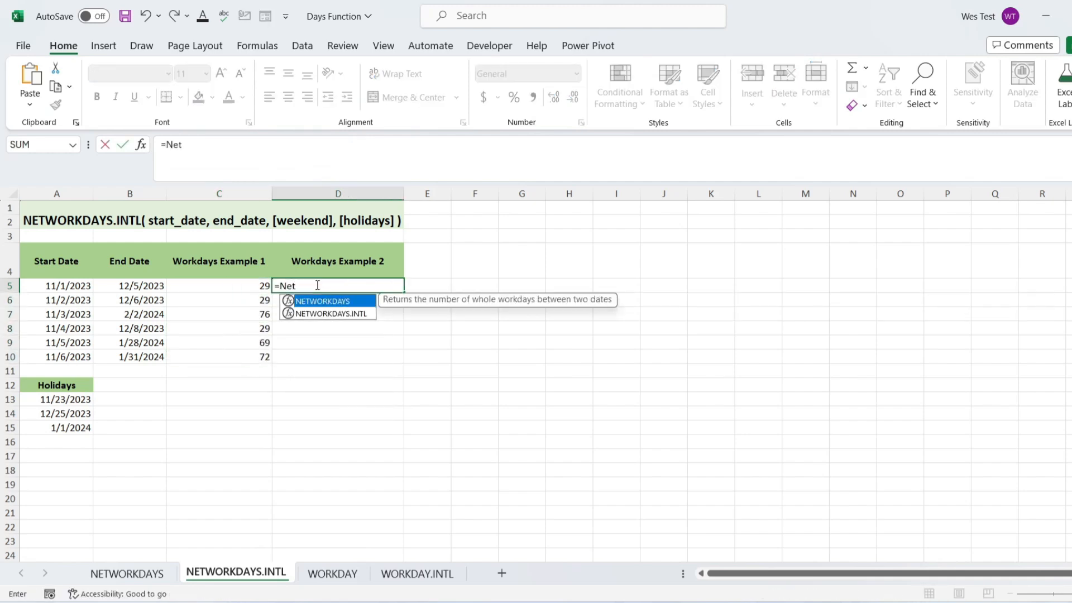
double_click(310, 312)
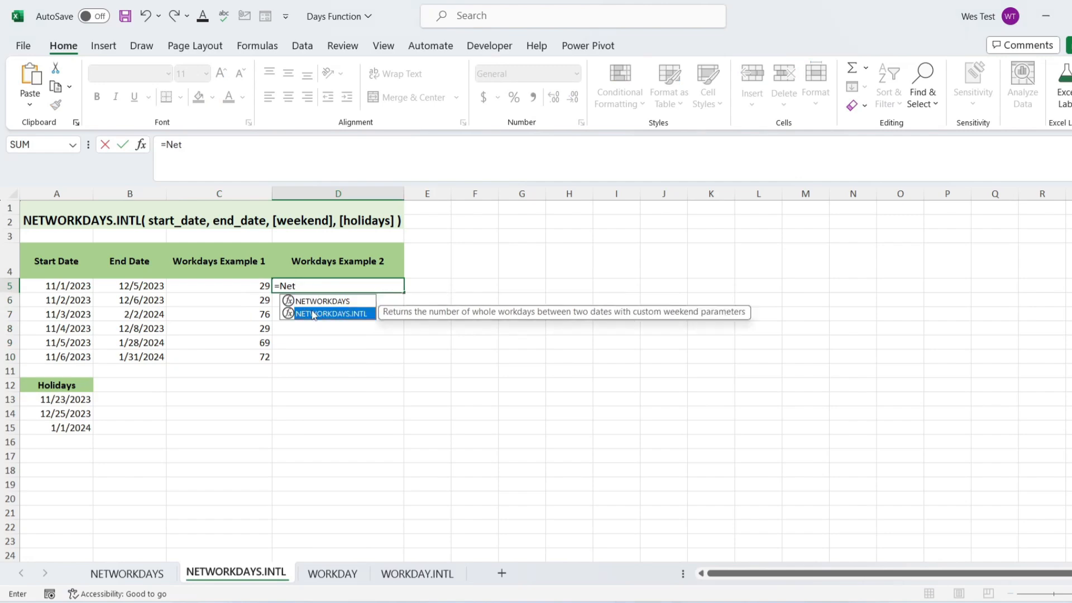
left_click(58, 286)
type(";")
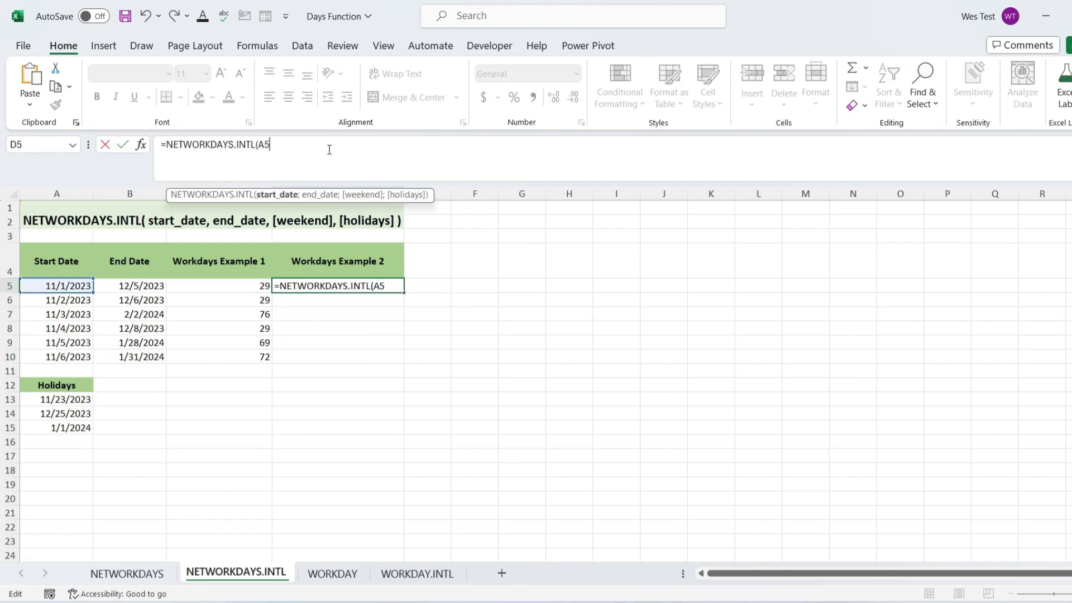
left_click(152, 287)
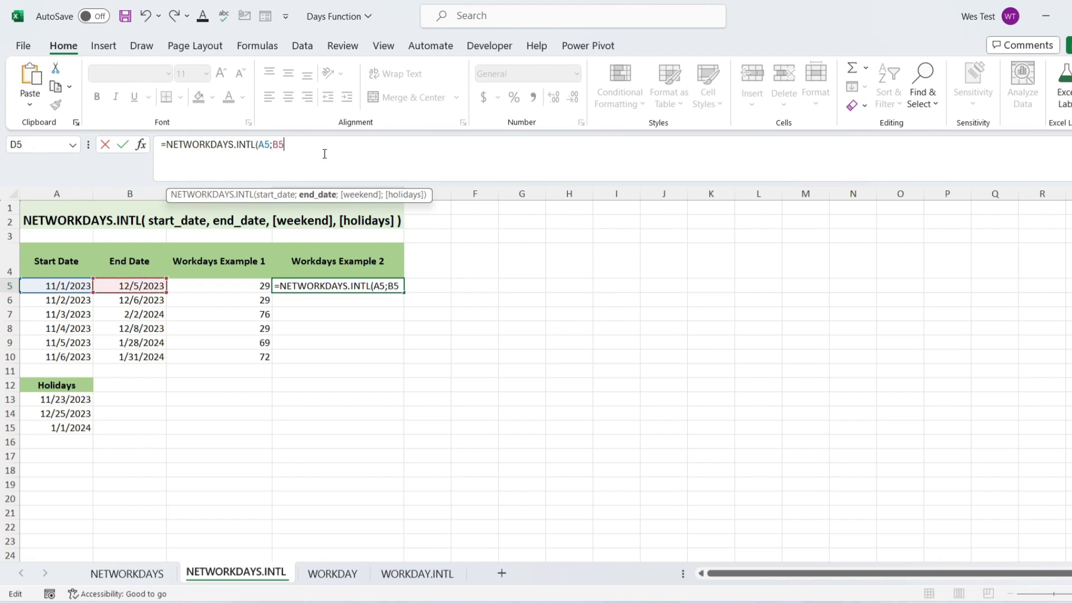
type(";")
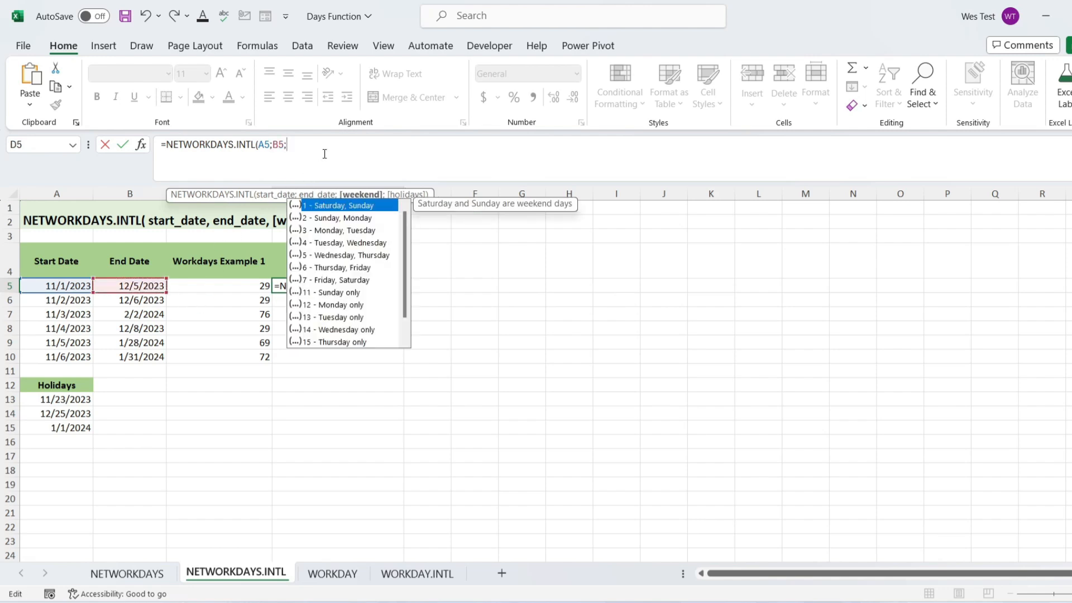
type("\"100000")
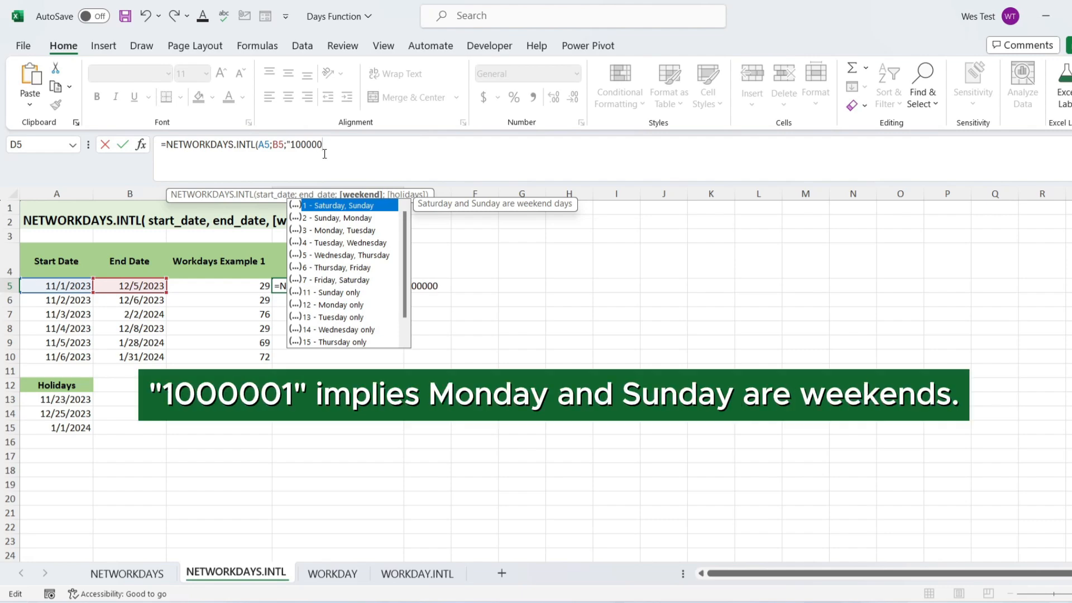
type("1\";")
left_click_drag(61, 400, 64, 428)
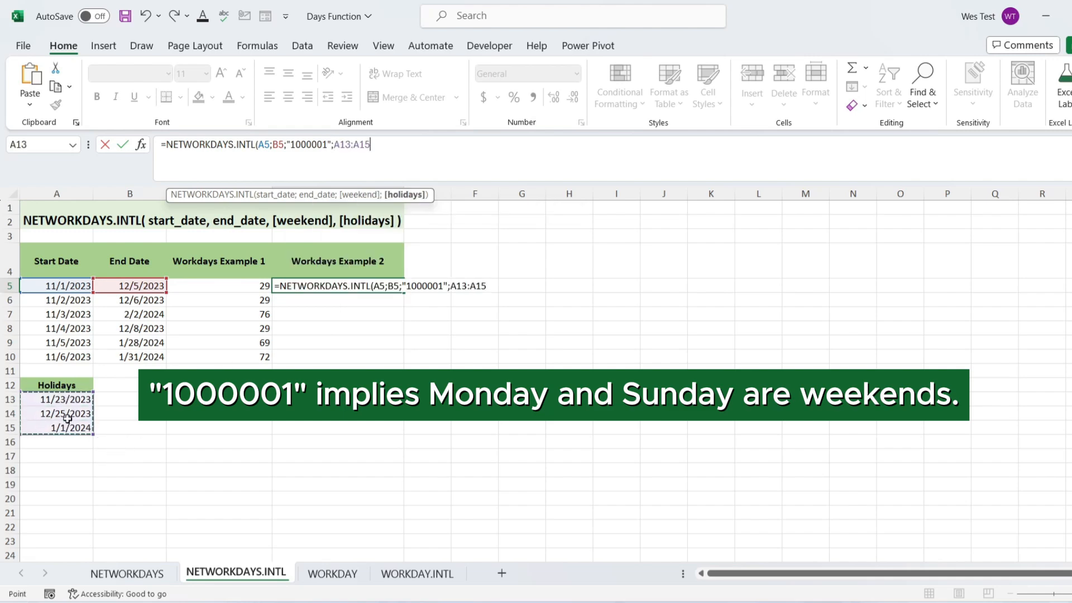
key("F4")
key("Return")
- Fill the D5 weekend-string formula down through D10
left_click(385, 286)
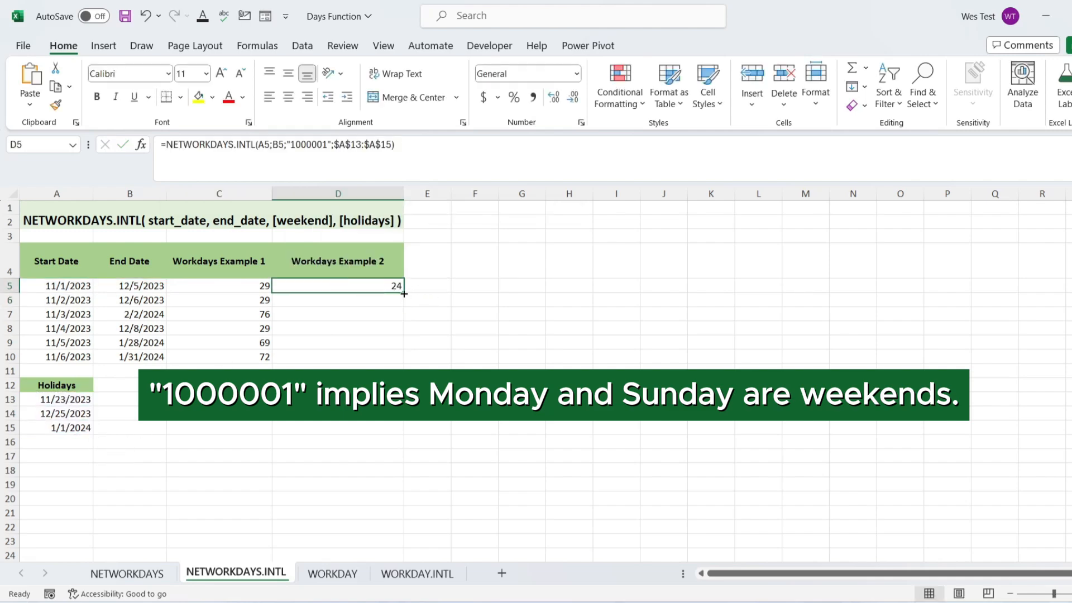
left_click_drag(404, 292, 403, 362)
left_click(379, 393)
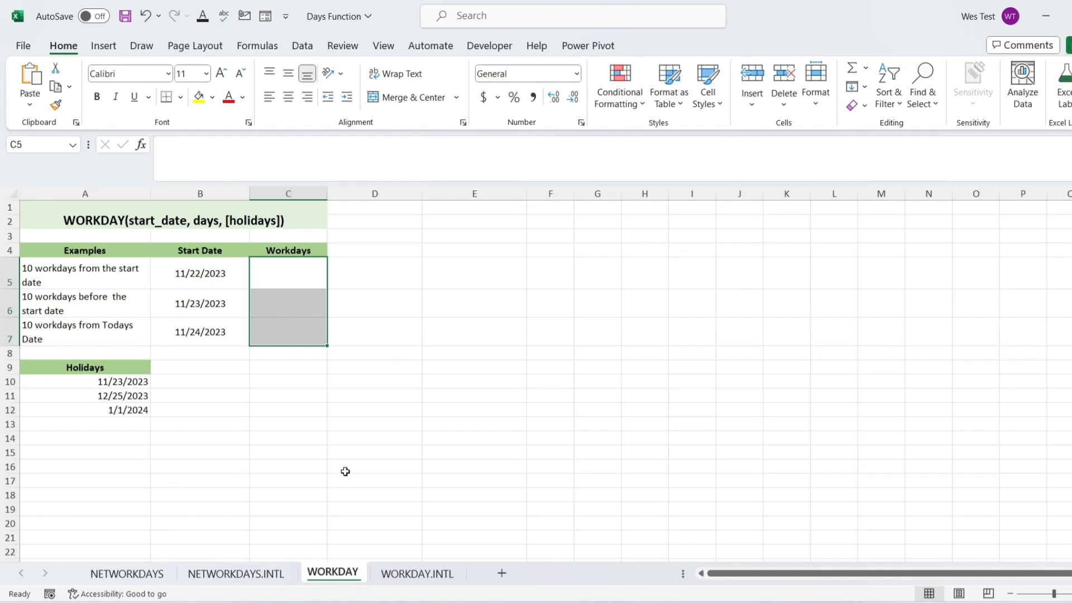
- On the WORKDAY sheet, examine the first example's description, its start date in B5 and the holiday list in A10:A12
left_click(358, 437)
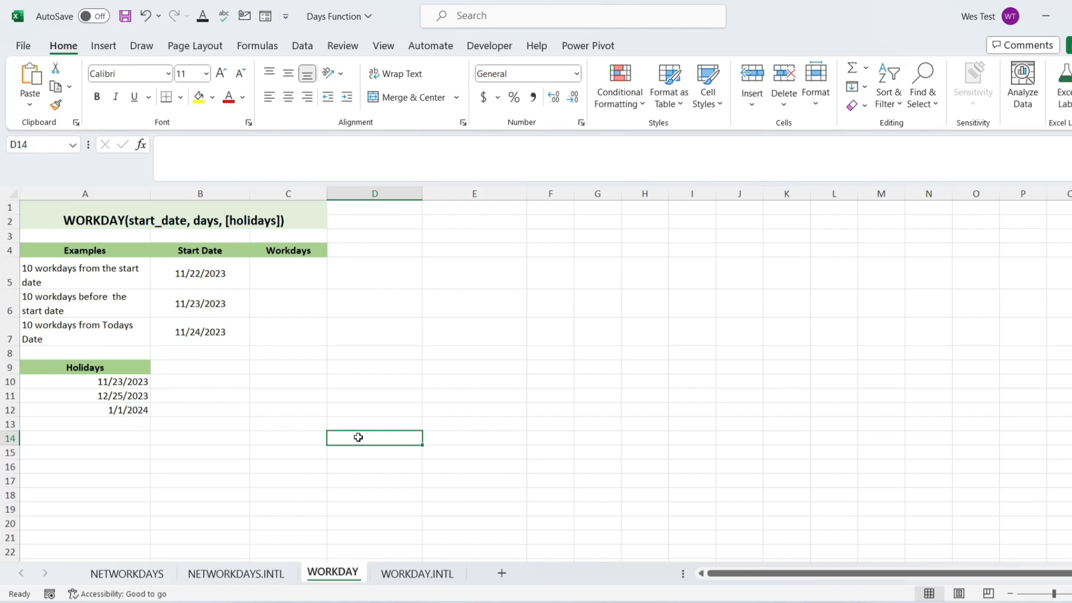
left_click(315, 274)
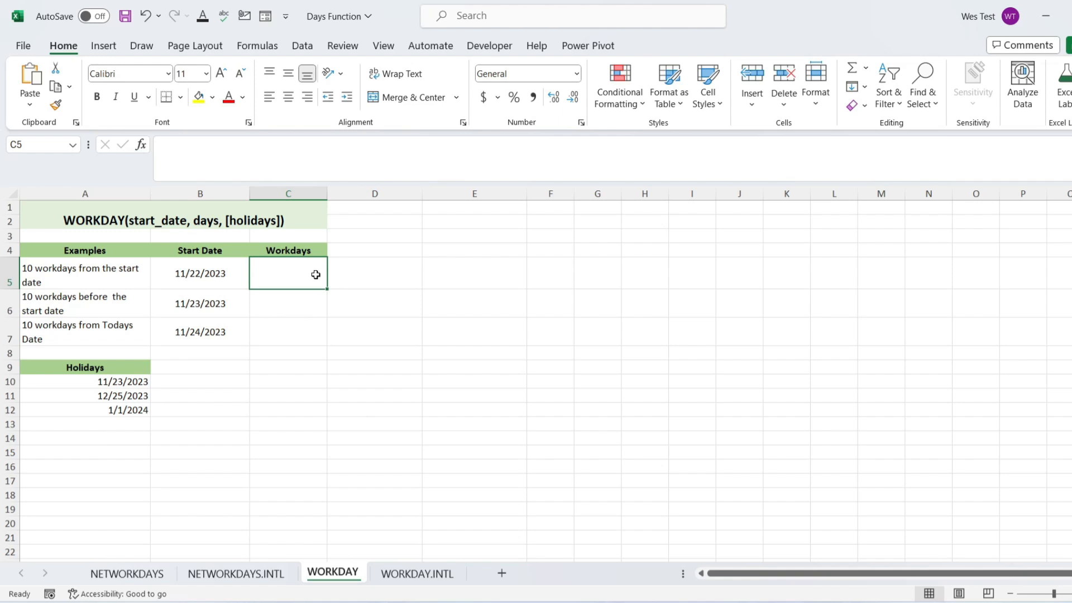
left_click(224, 272)
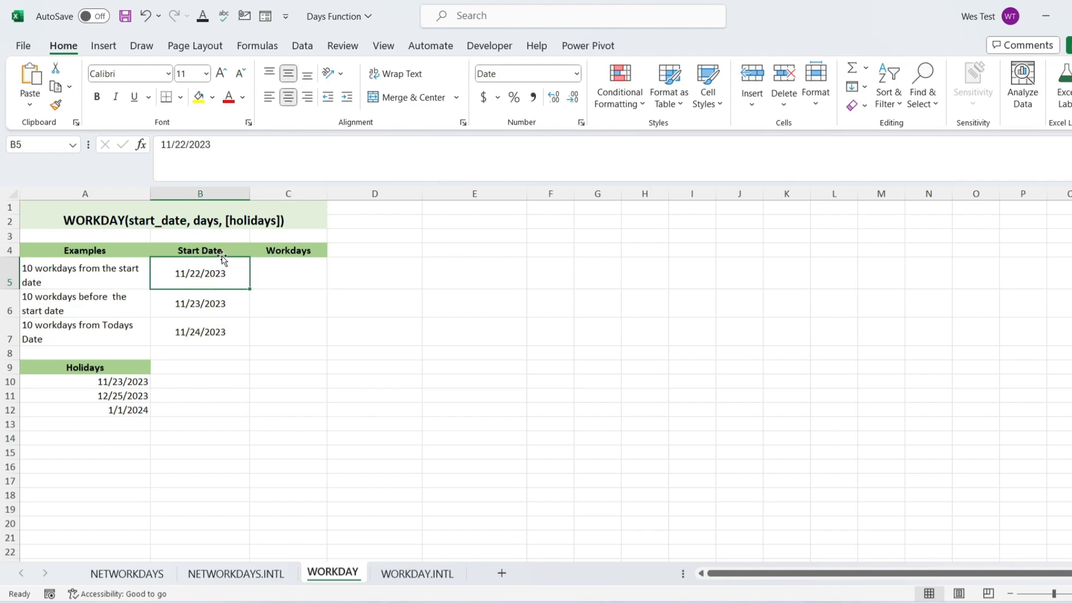
left_click_drag(87, 382, 91, 412)
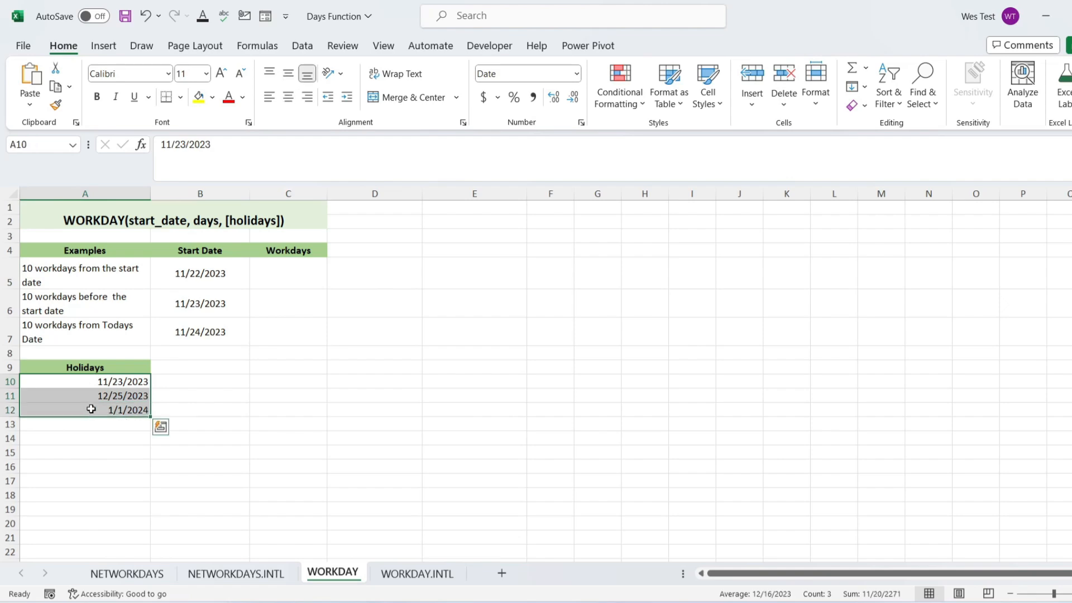
left_click(265, 282)
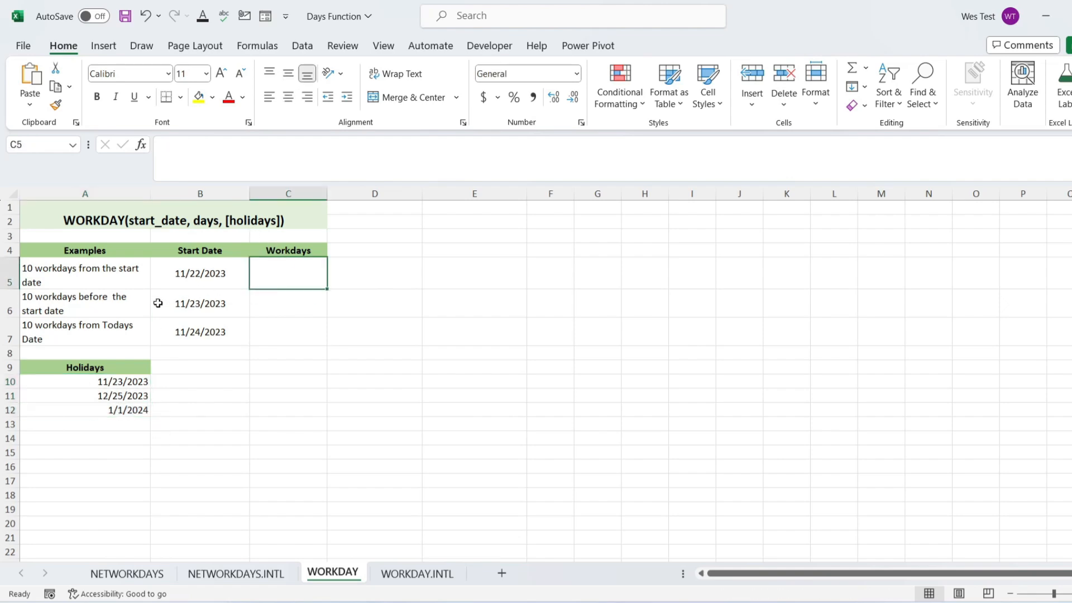
left_click(116, 288)
- Enter =WORKDAY(B5;10;$A$10:$A$12) in C5 to find the date 10 workdays after the start date
left_click(287, 281)
type("=Wo")
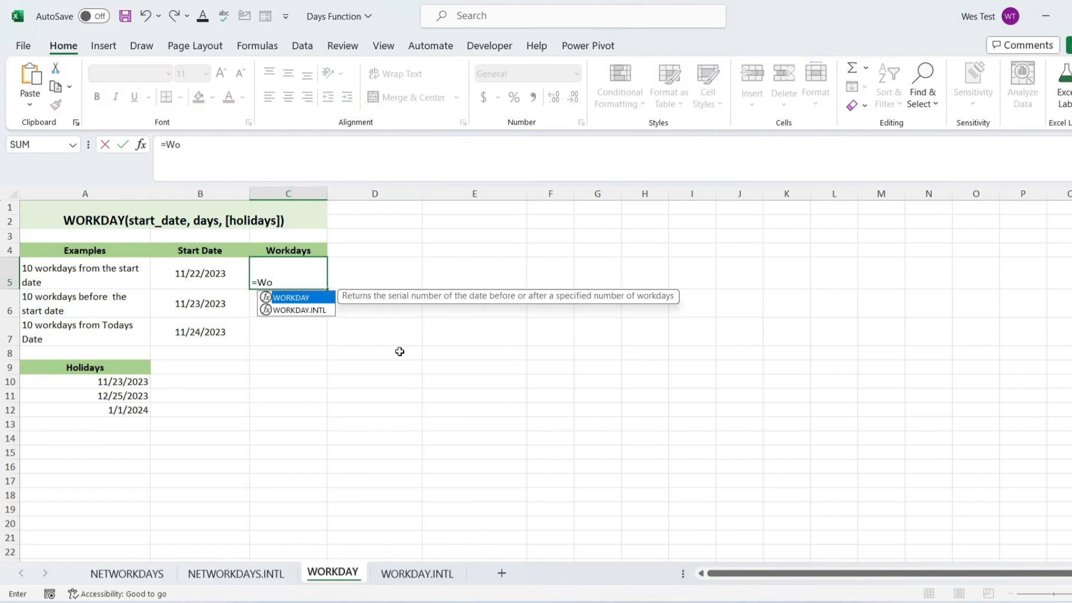
type("rk")
double_click(317, 298)
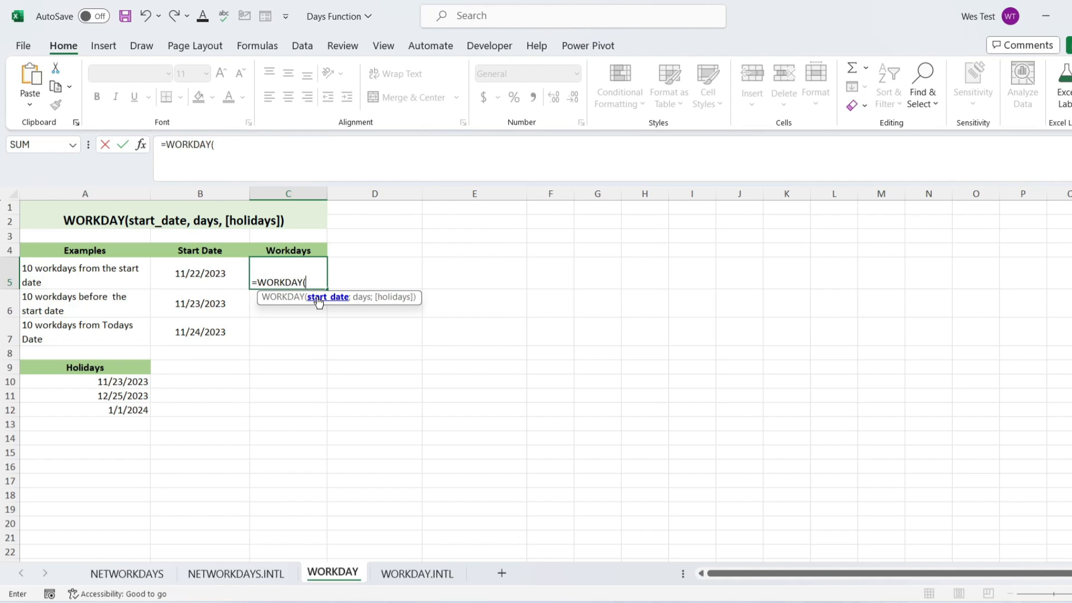
left_click(212, 277)
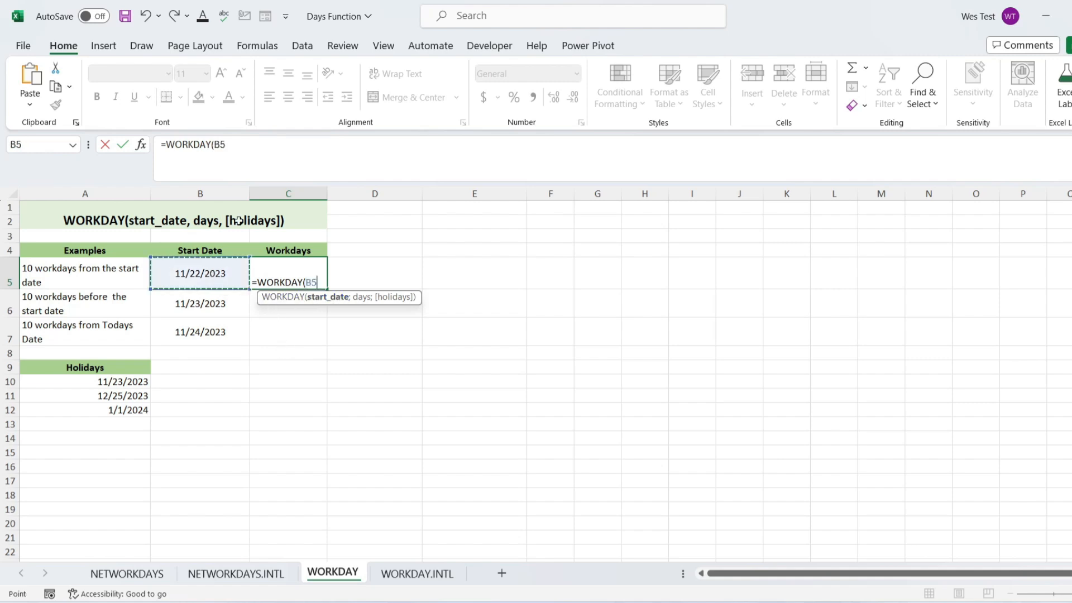
left_click(265, 167)
type(";")
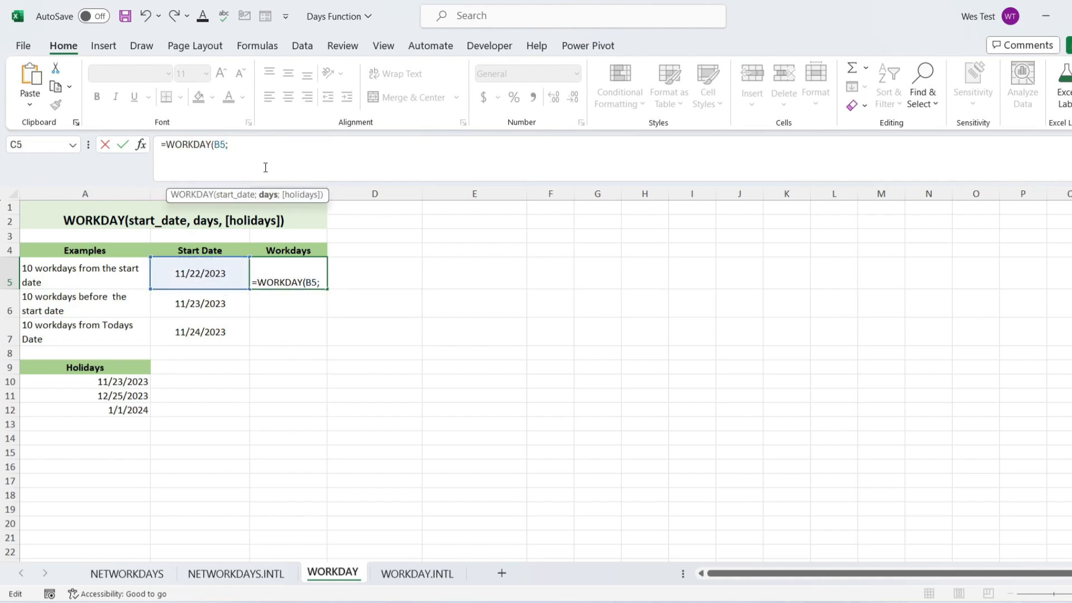
type("10;")
left_click_drag(118, 383, 118, 410)
key("F4")
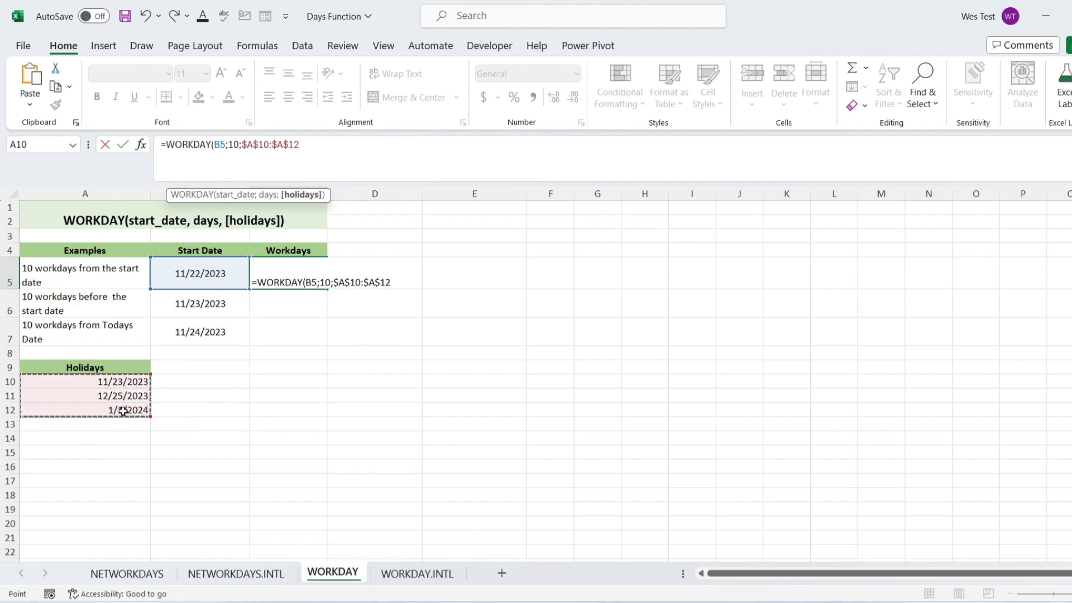
key("Return")
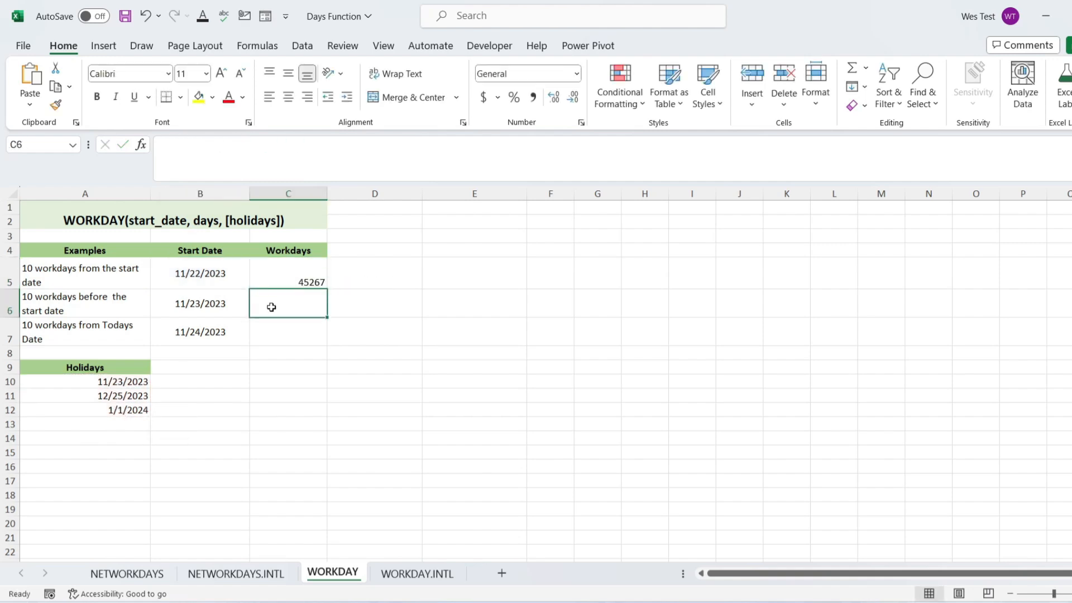
- Format cell C5 as a Date with the *3/14/2012 type
left_click(297, 276)
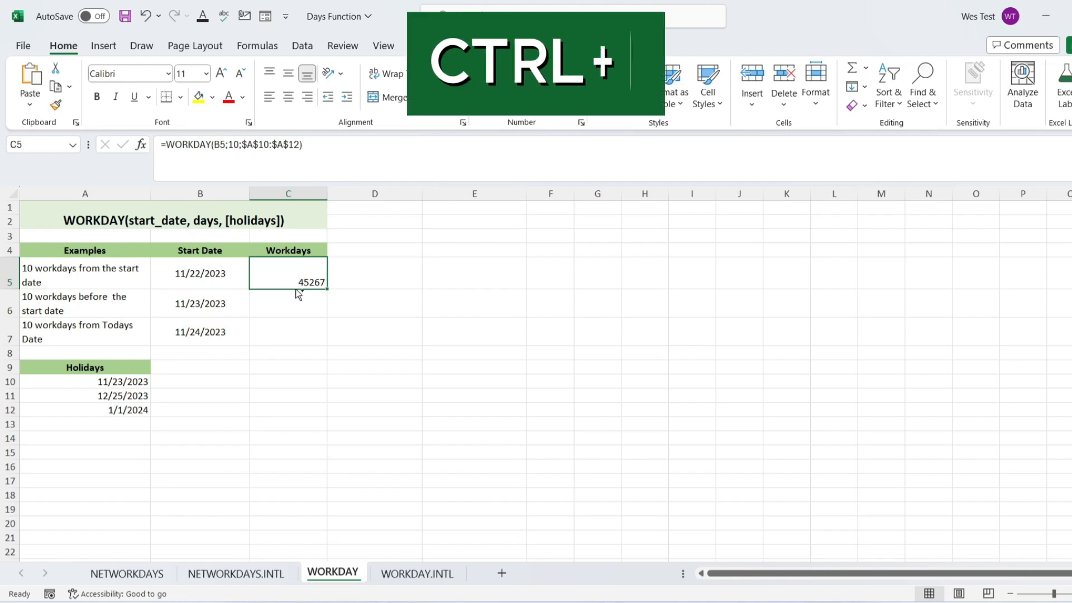
key("ctrl+1")
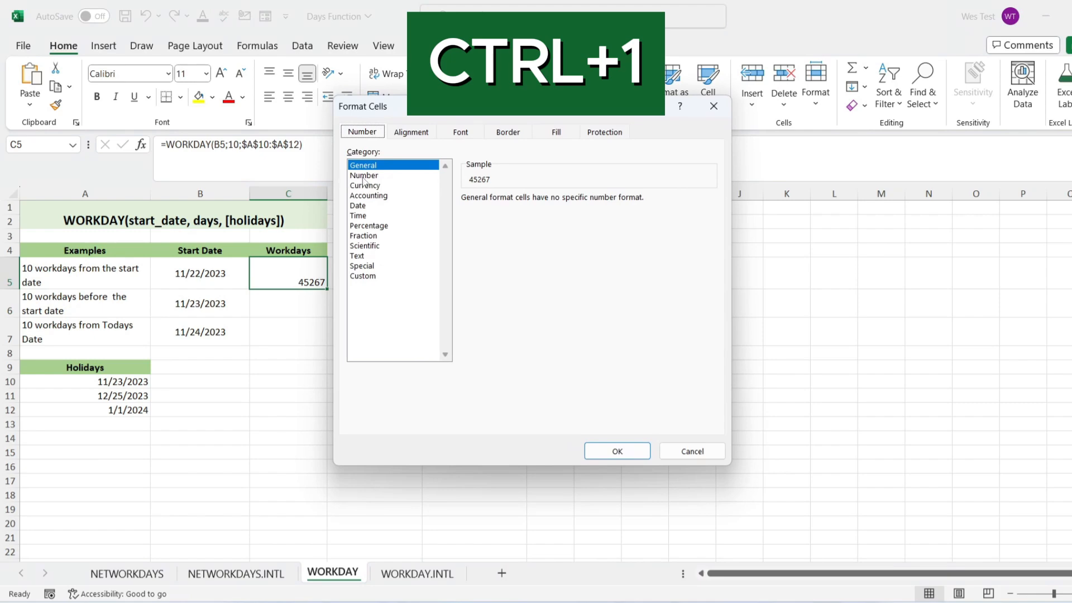
left_click(360, 207)
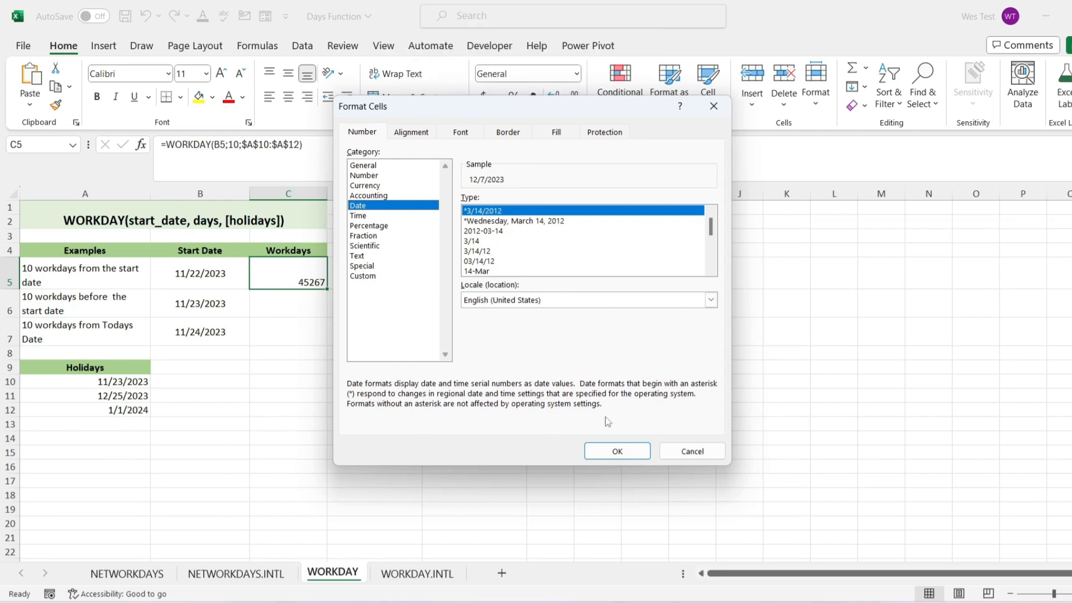
left_click(618, 452)
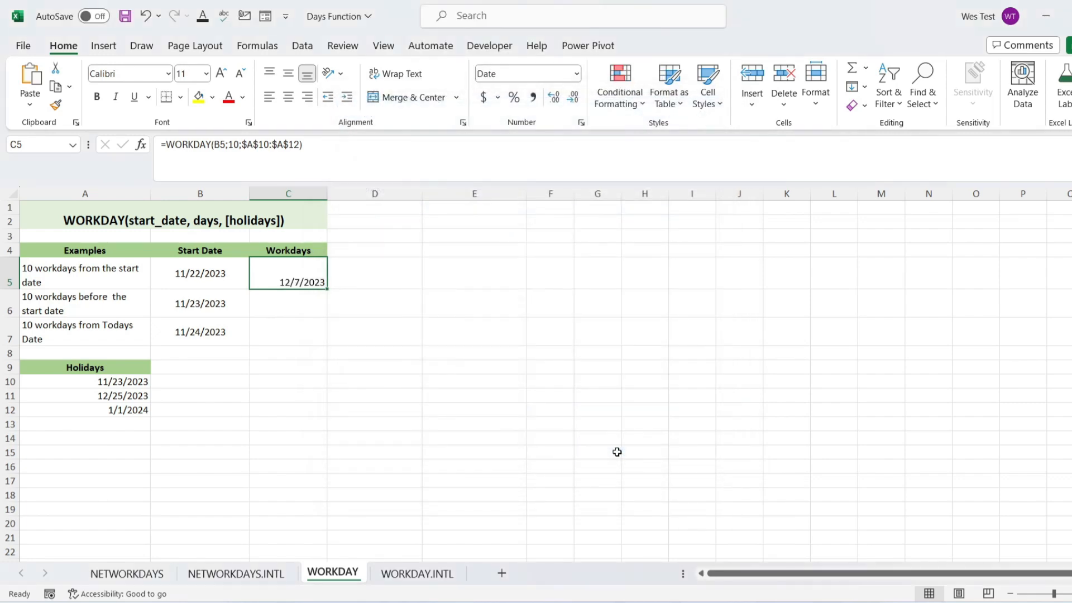
- Fill the C5 formula down to C6 and change its days argument to -10 for workdays before the start date
left_click(282, 301)
left_click(316, 282)
left_click_drag(326, 288, 313, 305)
left_click(306, 304)
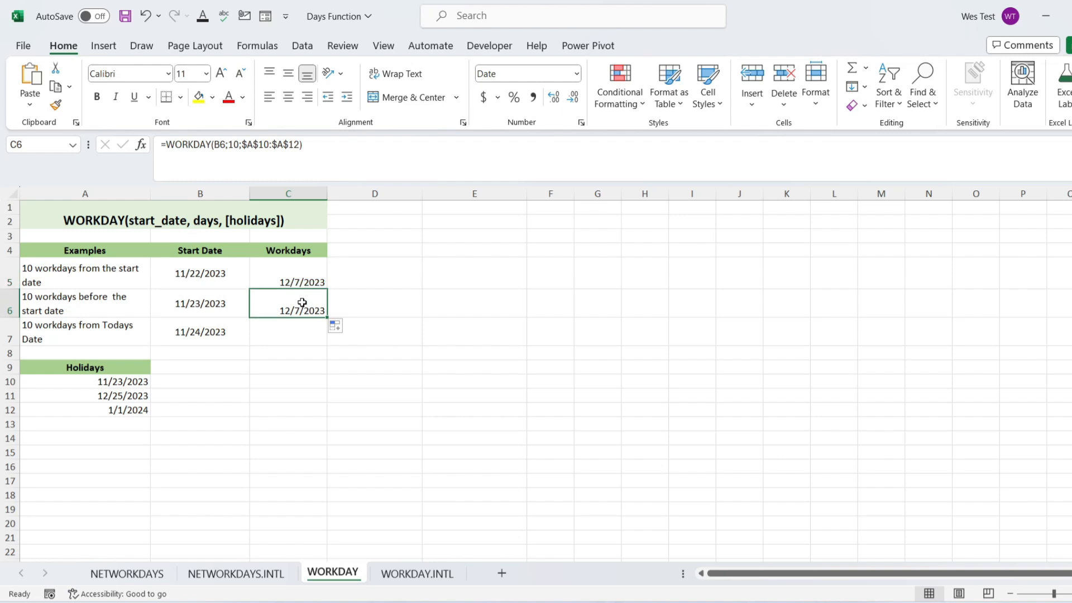
left_click(266, 155)
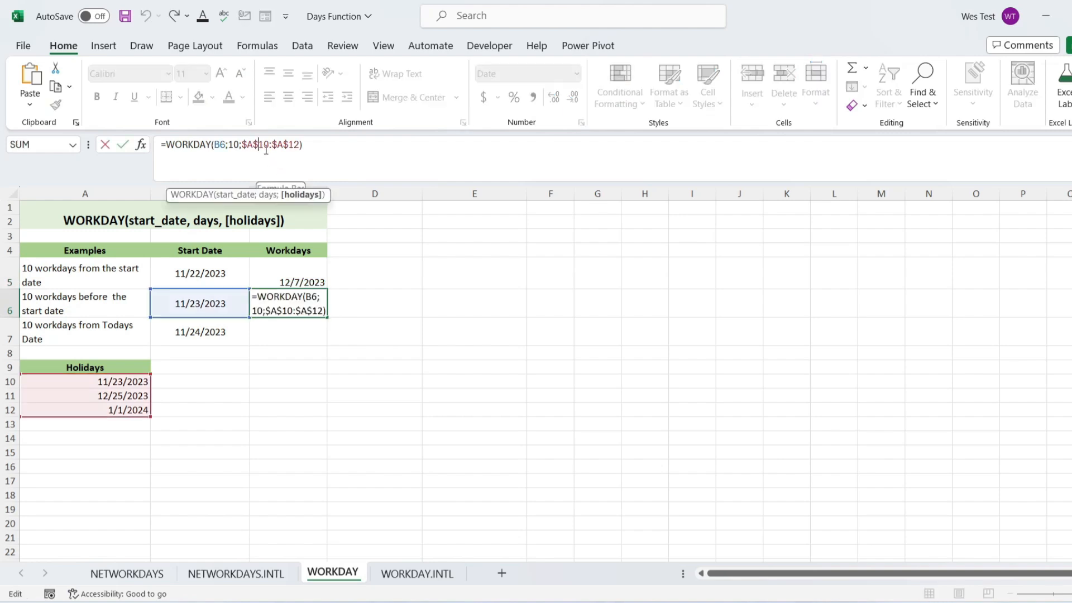
left_click(231, 145)
type("-")
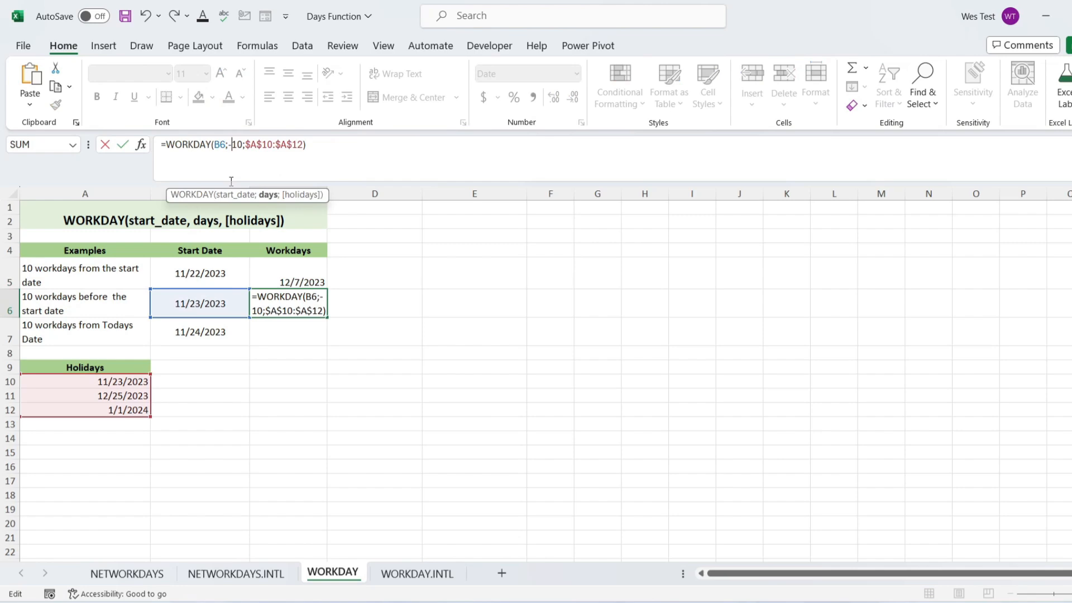
key("Return")
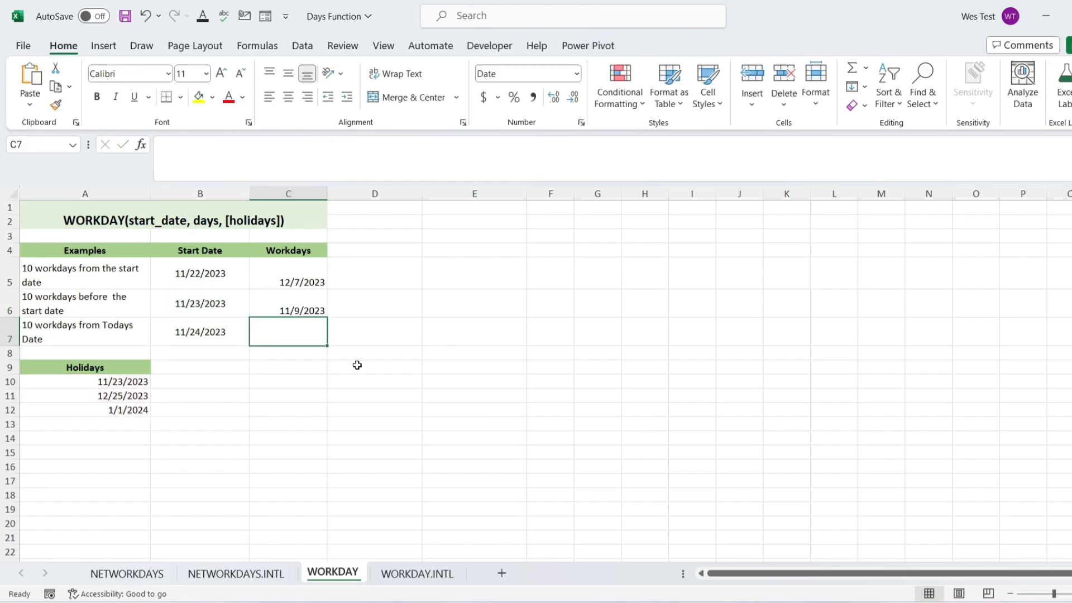
- Enter =WORKDAY(TODAY();10;A10:A12) in C7 to find the date 10 workdays from today
type("=Wo")
double_click(291, 356)
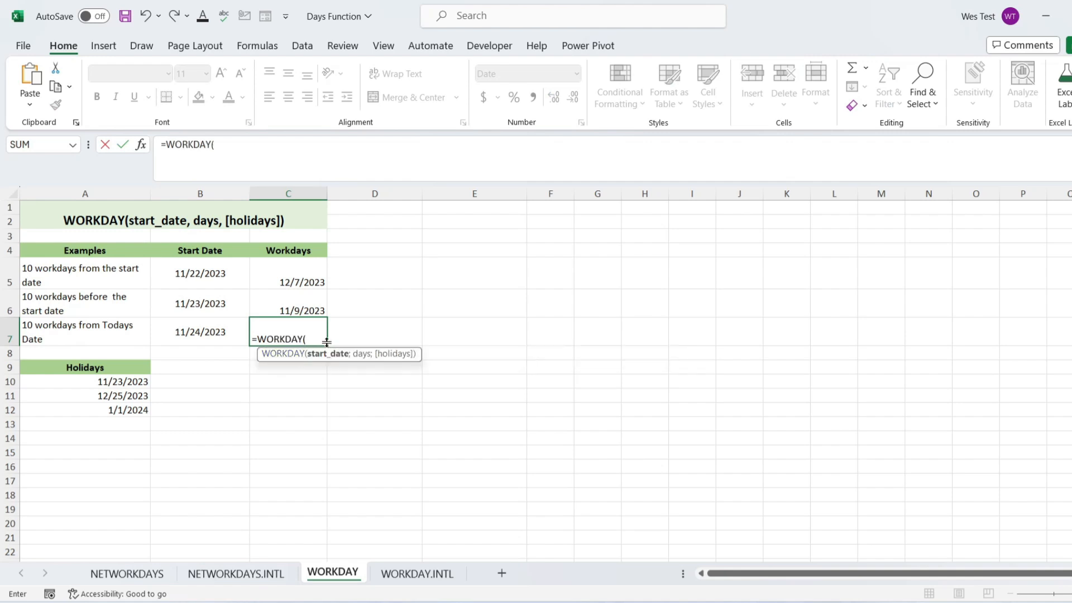
type("To")
double_click(331, 376)
type(");")
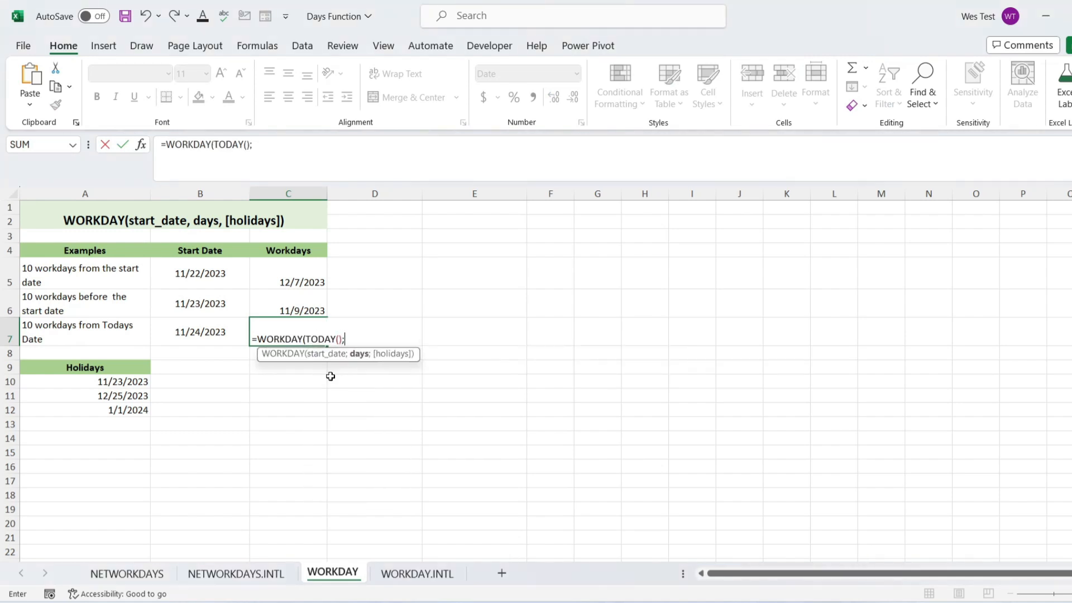
type("10;")
left_click_drag(118, 385, 114, 410)
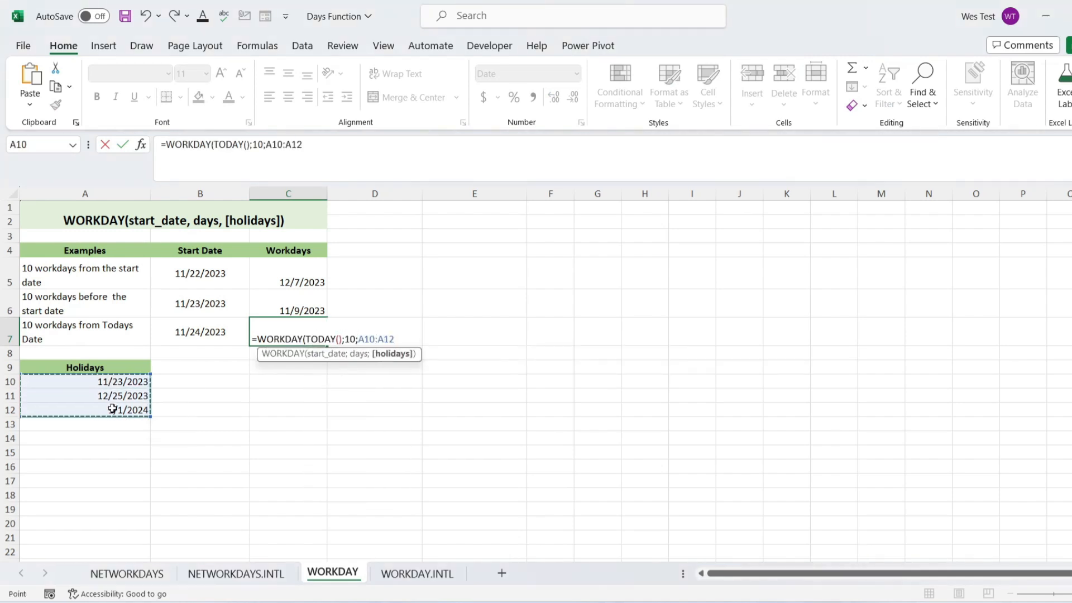
type(")")
key("Return")
left_click(286, 334)
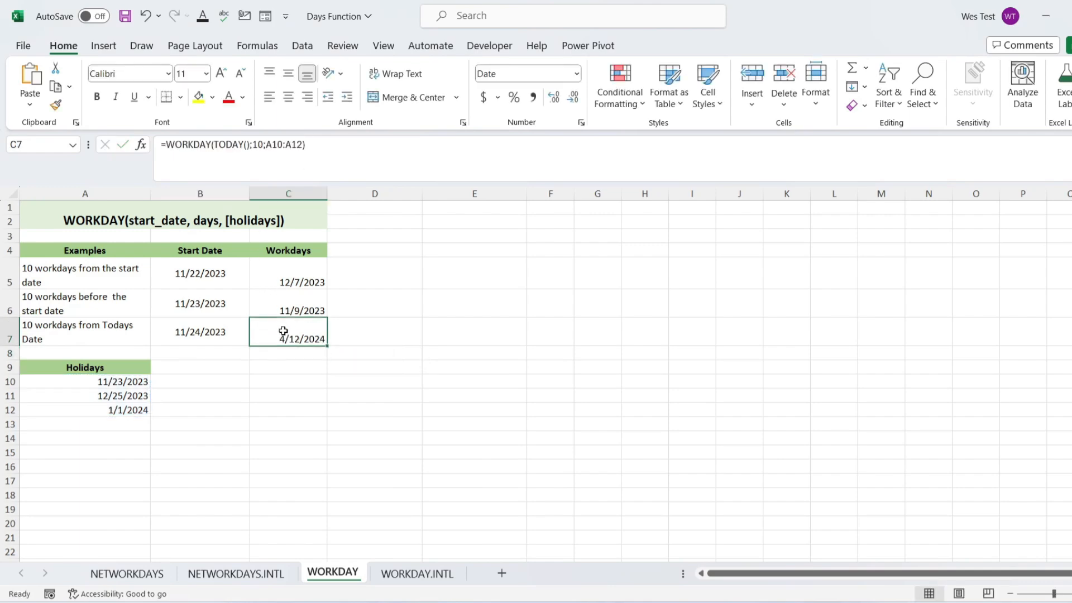
left_click(397, 383)
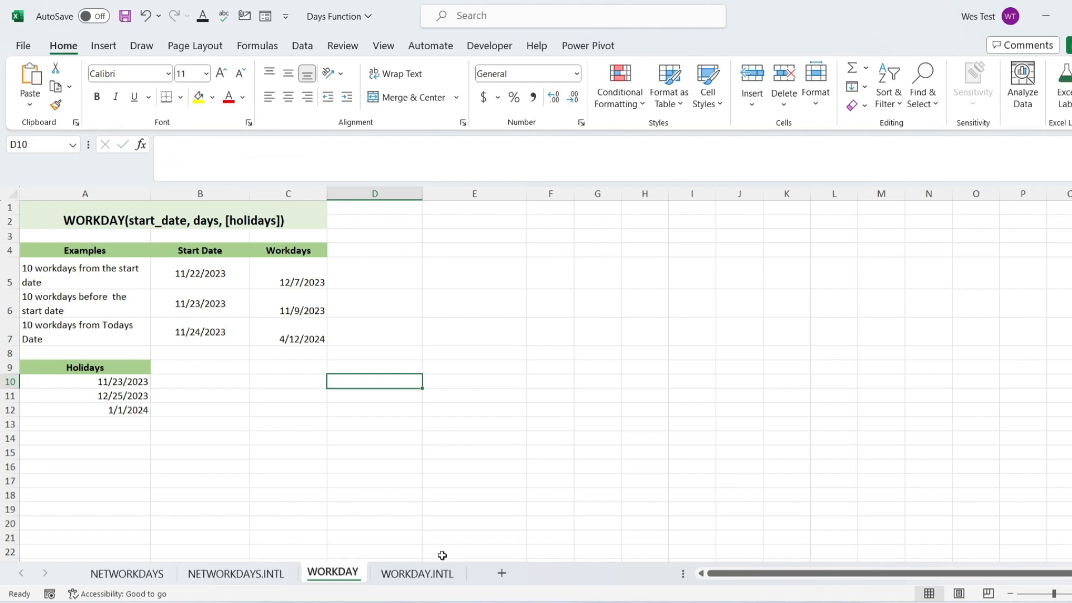
- On the WORKDAY.INTL sheet, enter =WORKDAY.INTL(B5;10;2;$A$10:$A$12) in C5, treating Sunday and Monday as the weekend
left_click(431, 571)
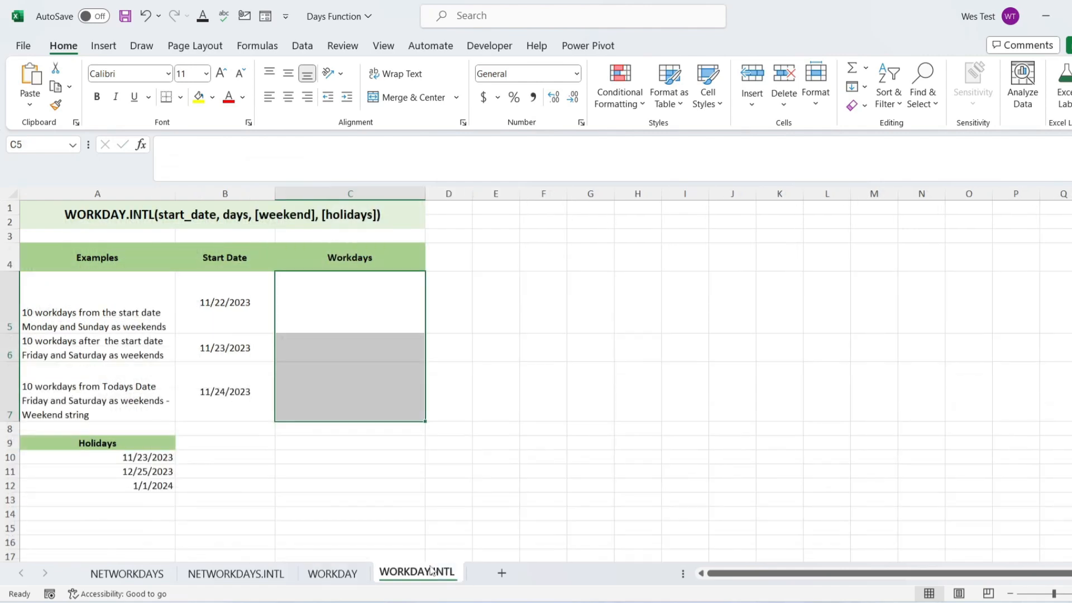
left_click(398, 303)
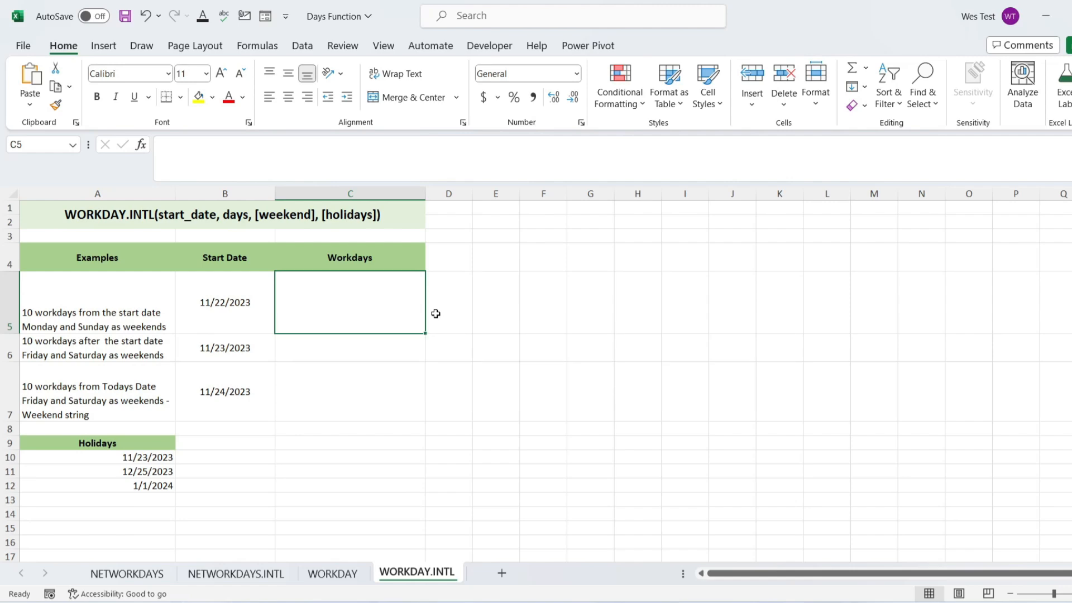
type("=")
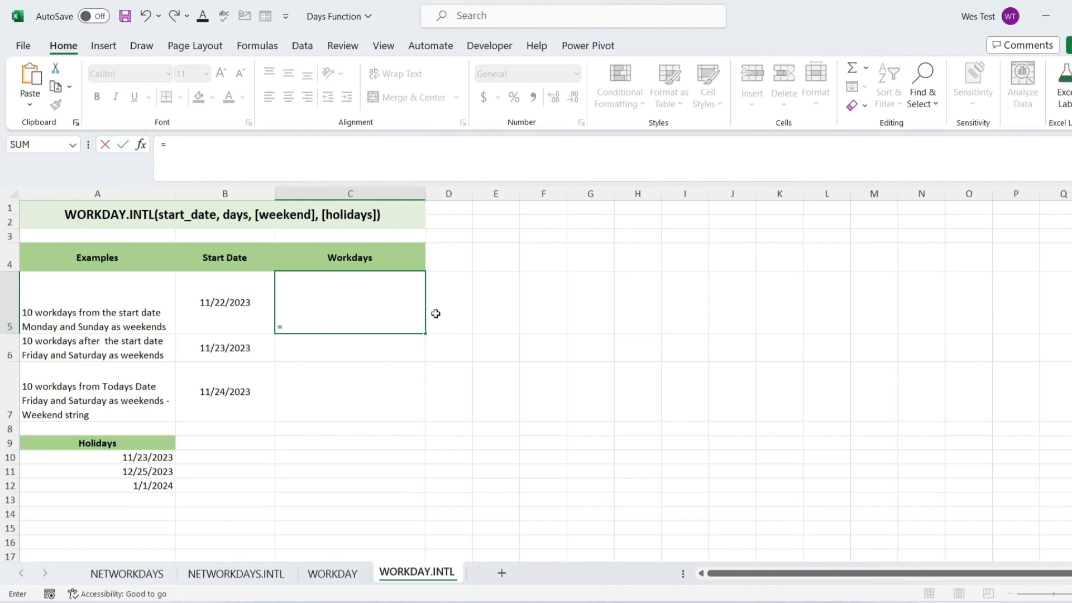
type("Wo")
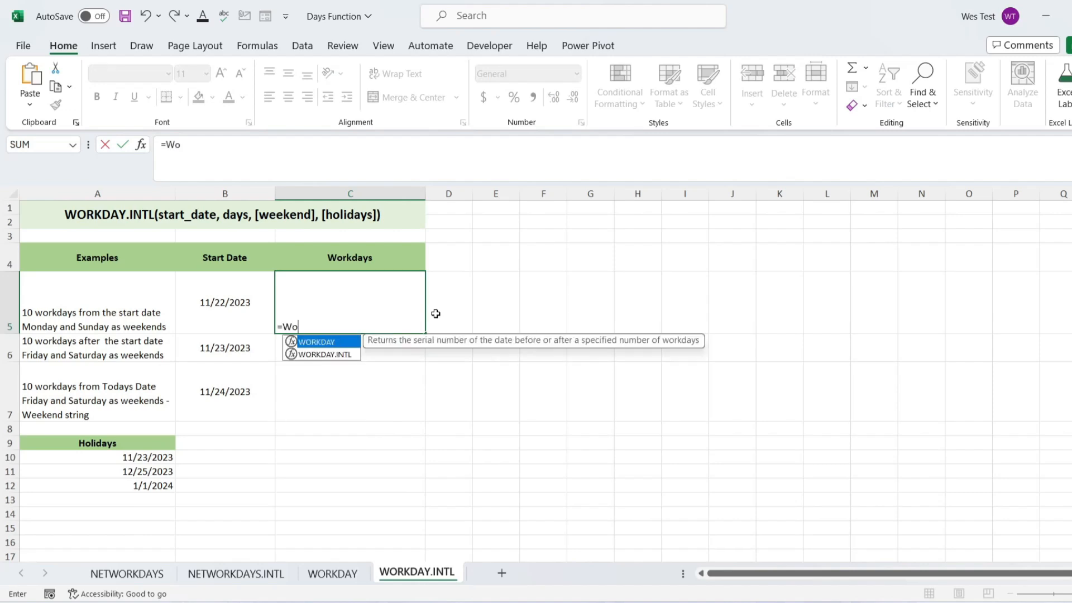
double_click(324, 354)
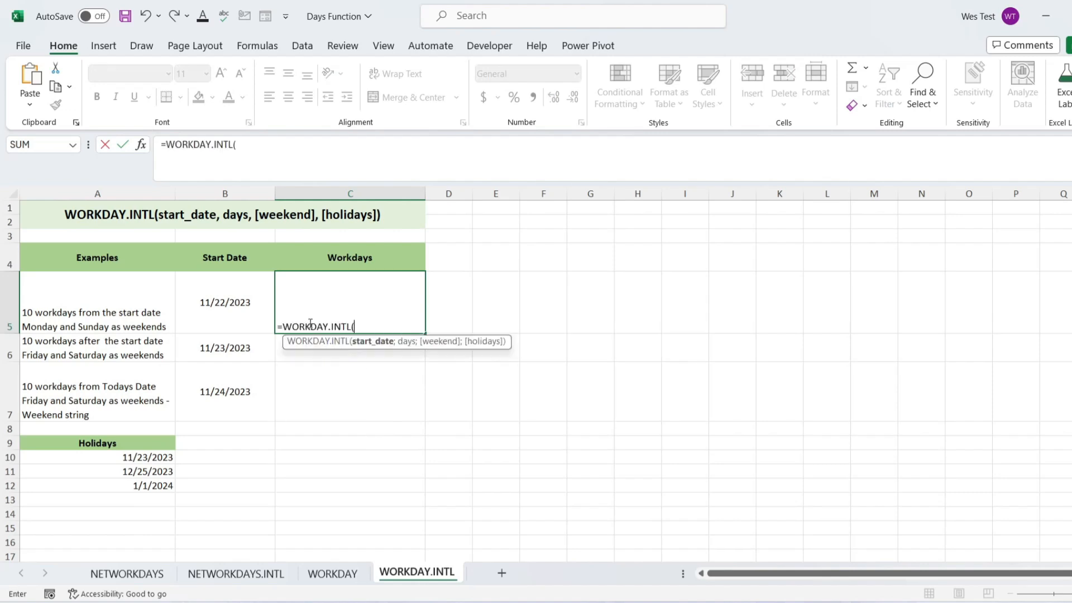
left_click(233, 302)
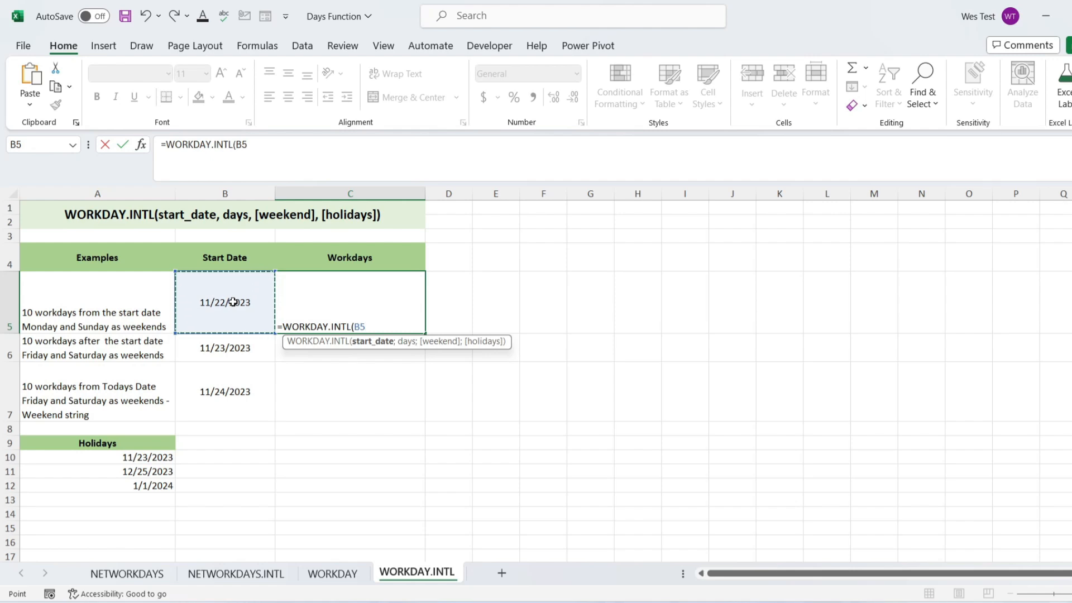
left_click(265, 161)
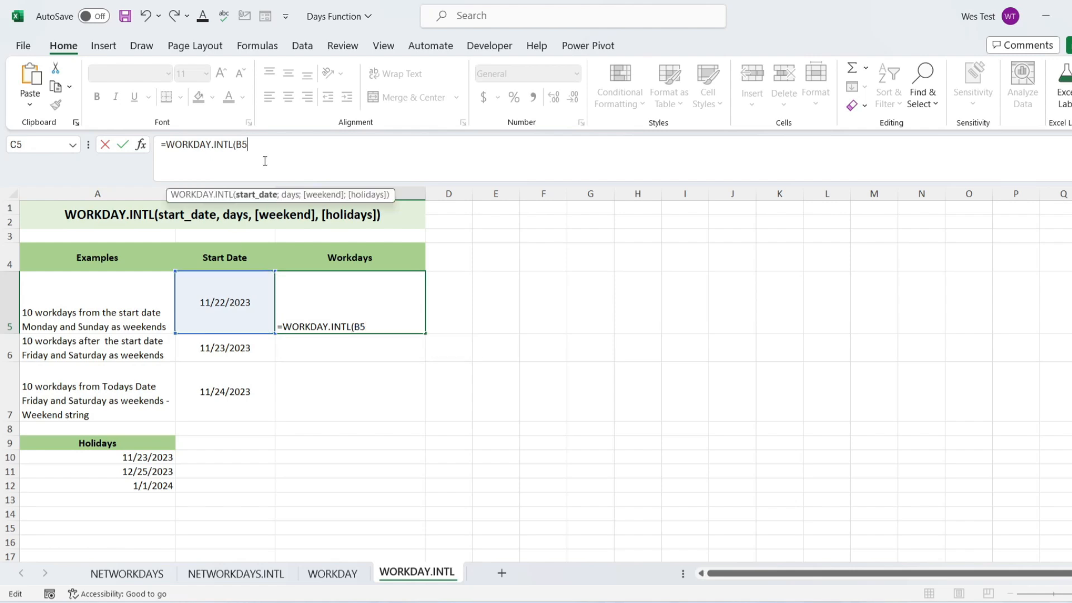
type(";")
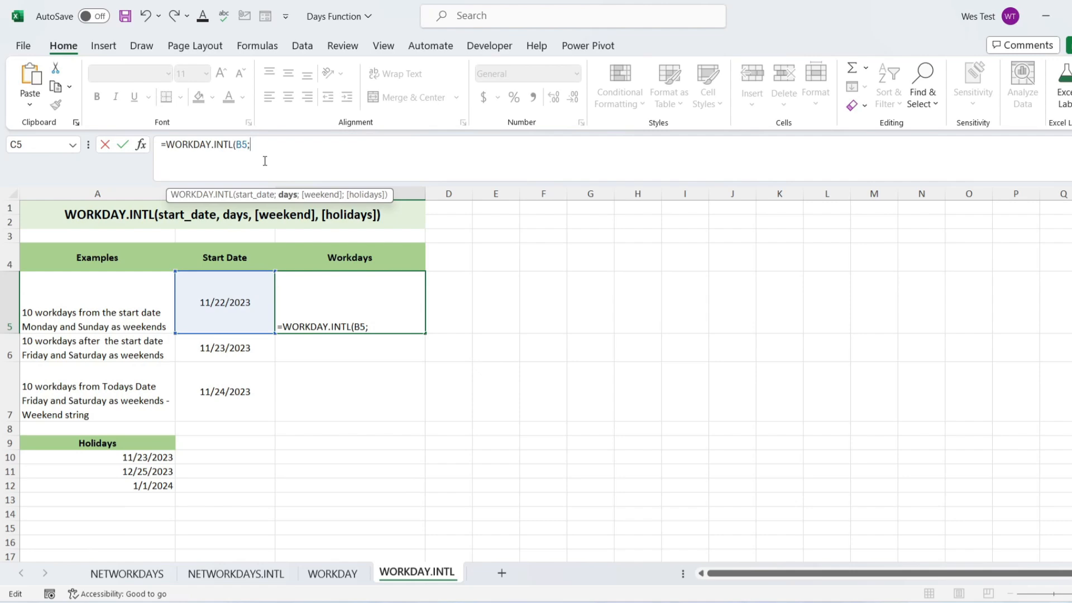
type("10;")
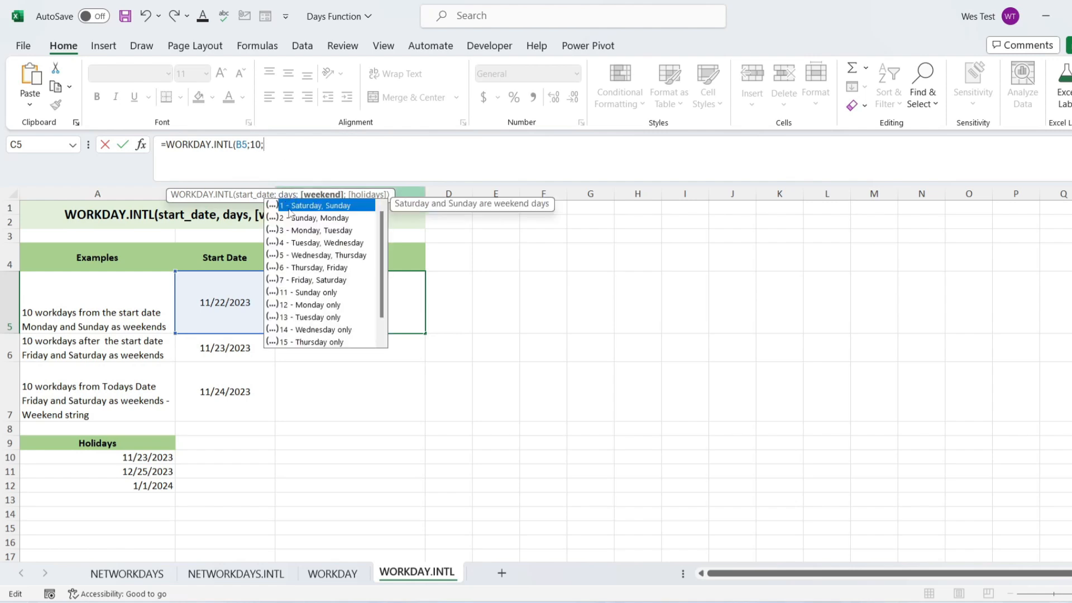
double_click(309, 219)
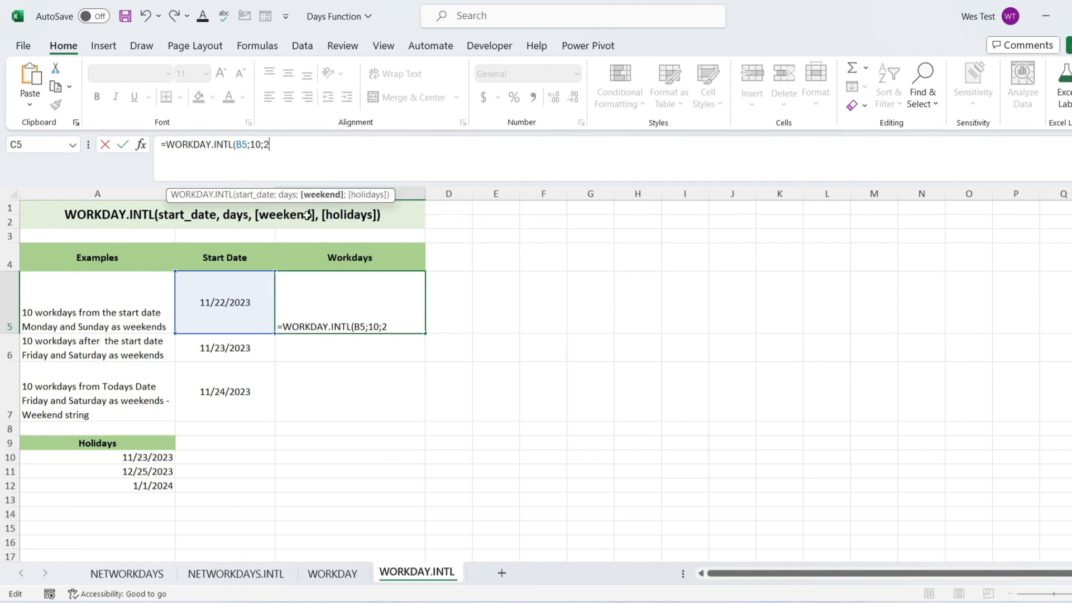
type(";")
key("F4")
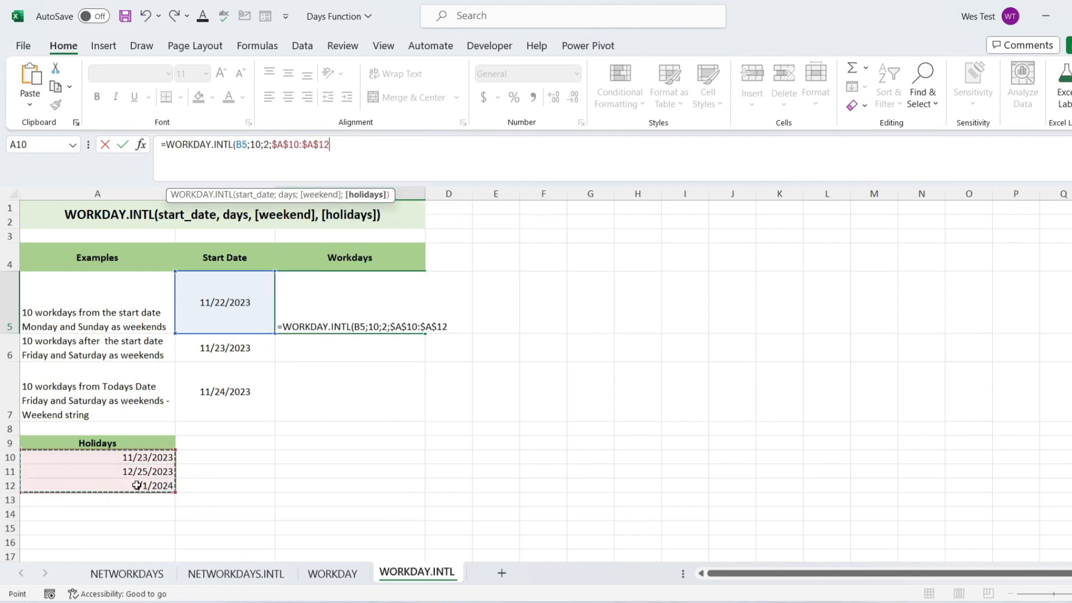
type(")")
key("Return")
- Format the C5 result as a Short Date
left_click(354, 308)
left_click(577, 74)
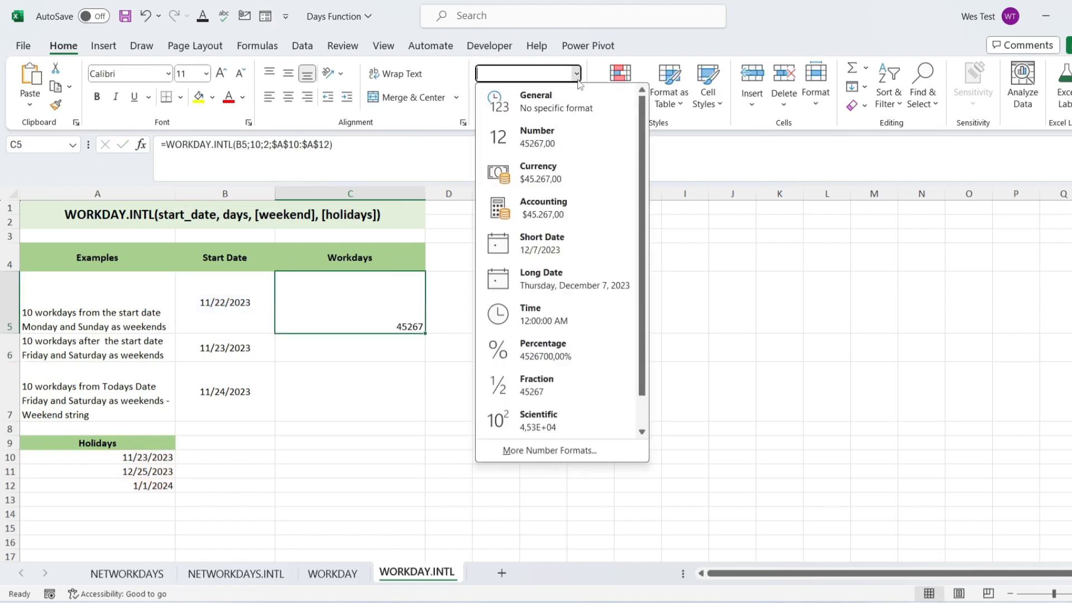
left_click(534, 240)
- Fill the C5 formula down to C6 and change its weekend argument to 7 for Friday and Saturday
left_click(395, 349)
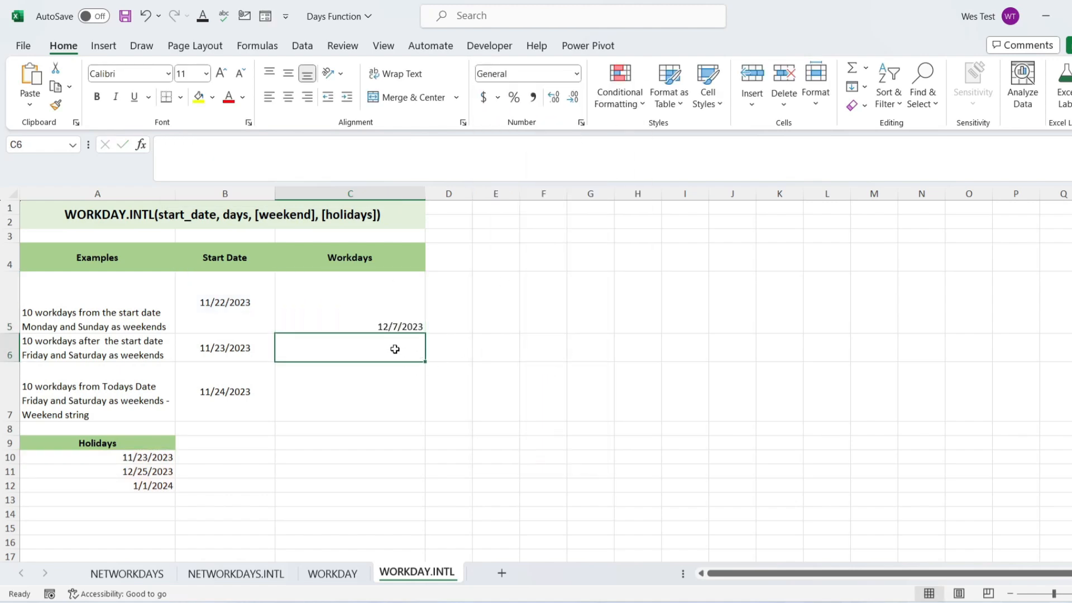
left_click(413, 324)
left_click_drag(425, 332, 426, 355)
left_click(397, 353)
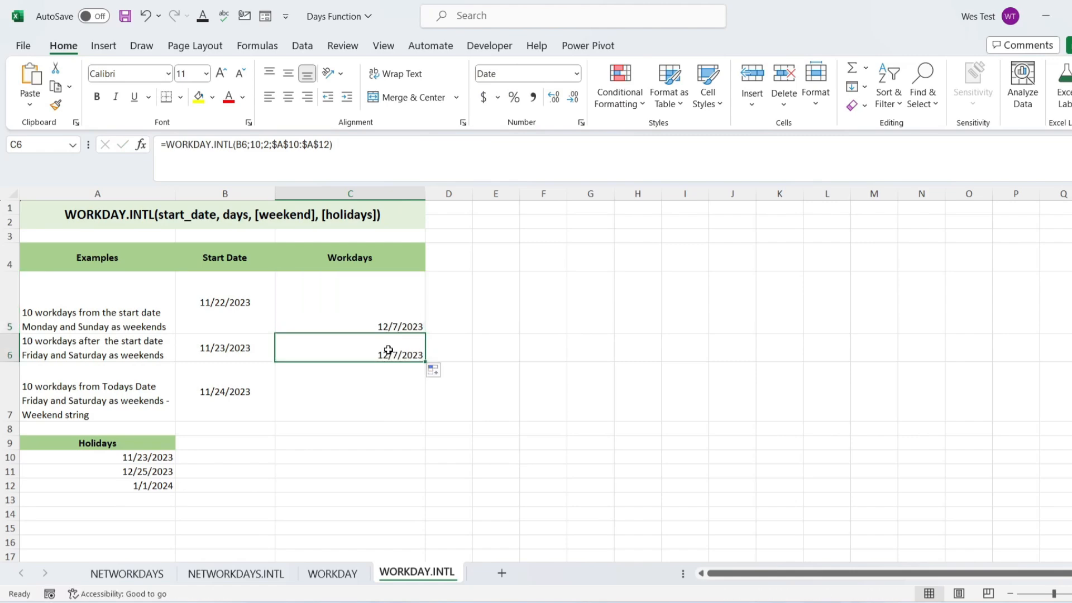
left_click(264, 145)
key("BackSpace")
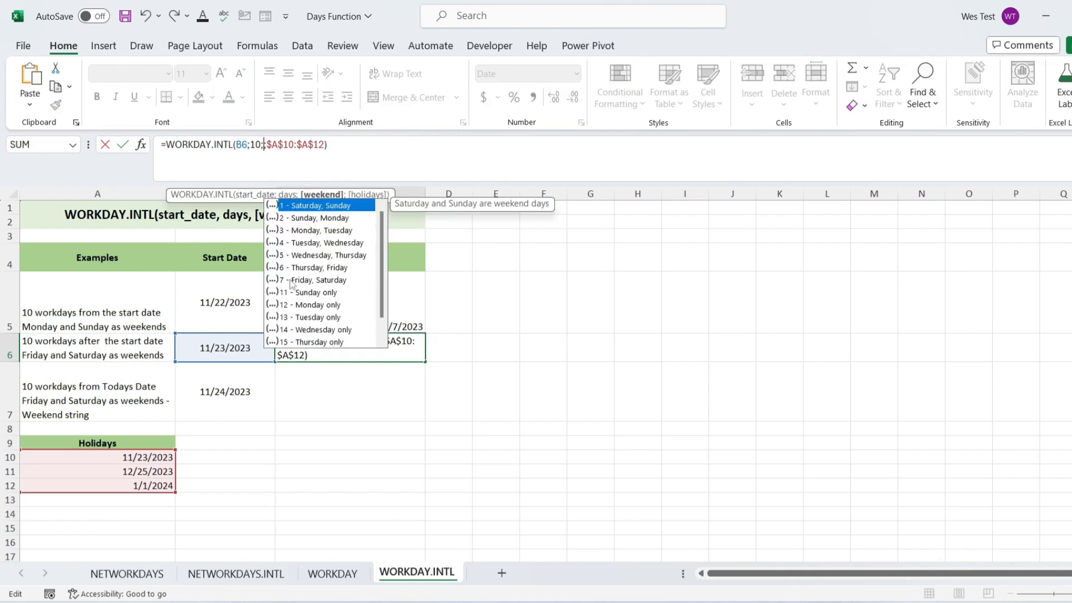
double_click(290, 281)
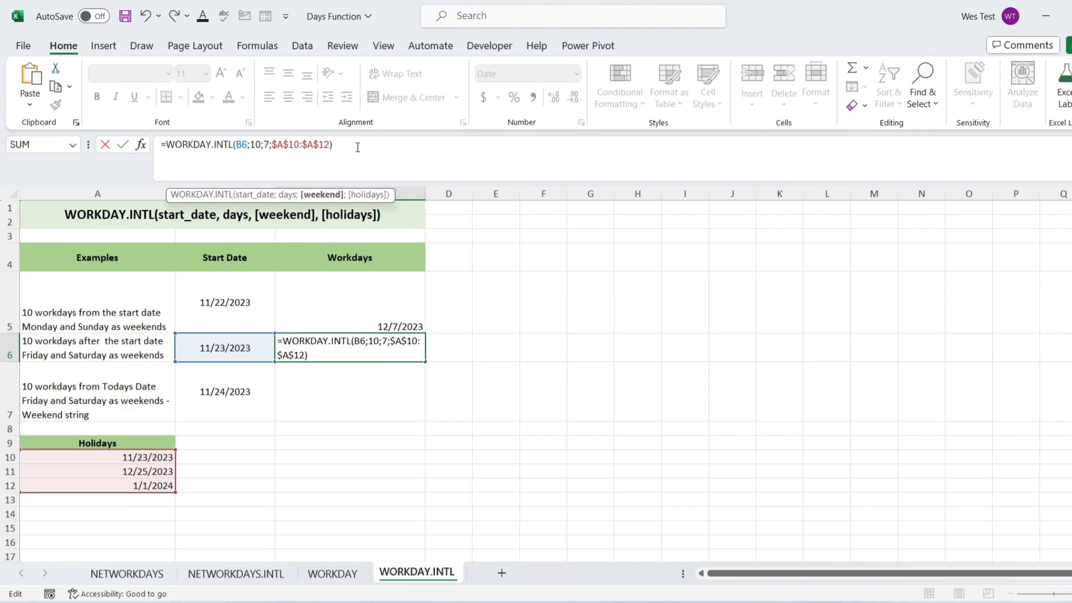
key("Return")
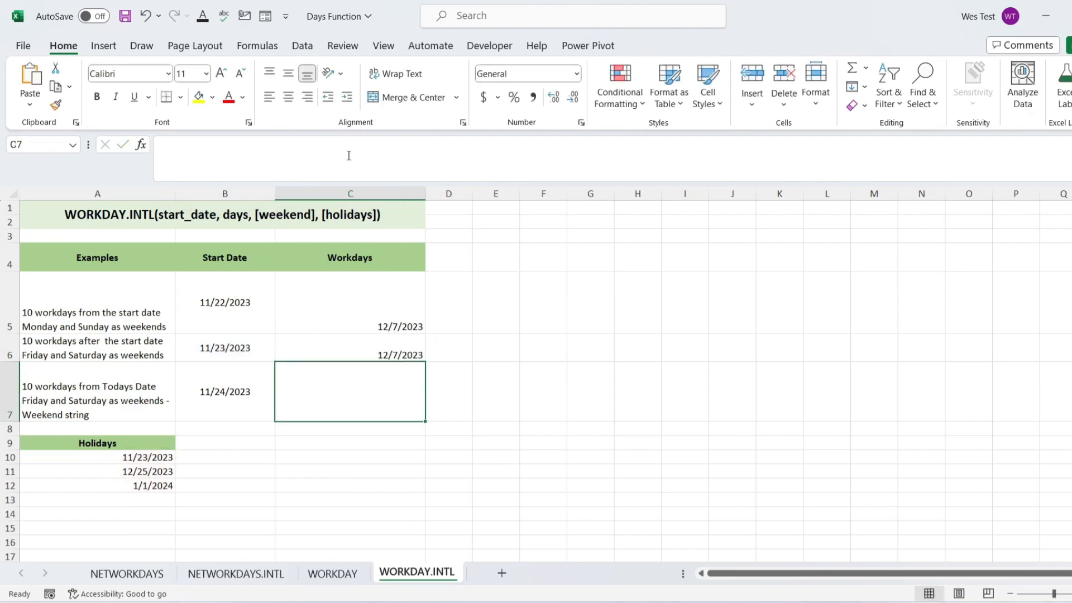
- Fill the C6 formula down to C7 and replace its weekend argument with the string "0000110" for Friday and Saturday
left_click(350, 351)
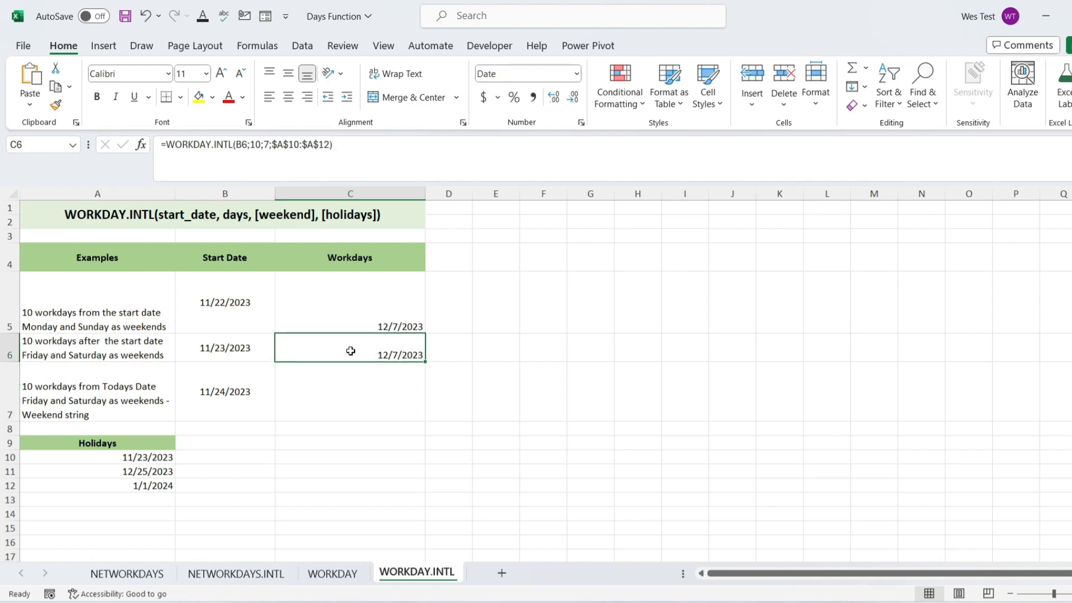
left_click_drag(425, 362, 425, 408)
left_click(281, 174)
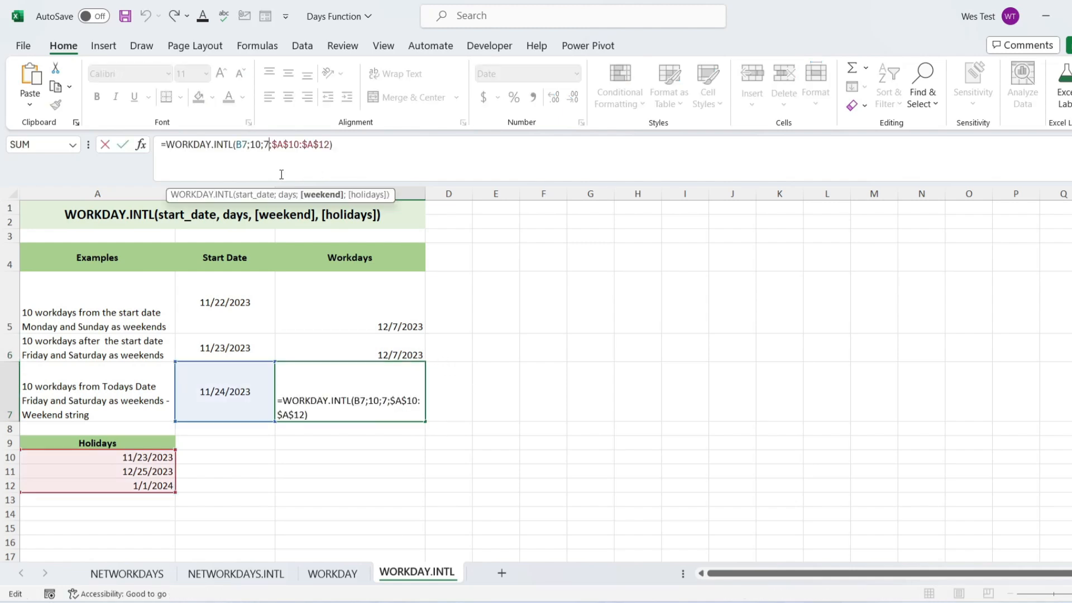
key("BackSpace")
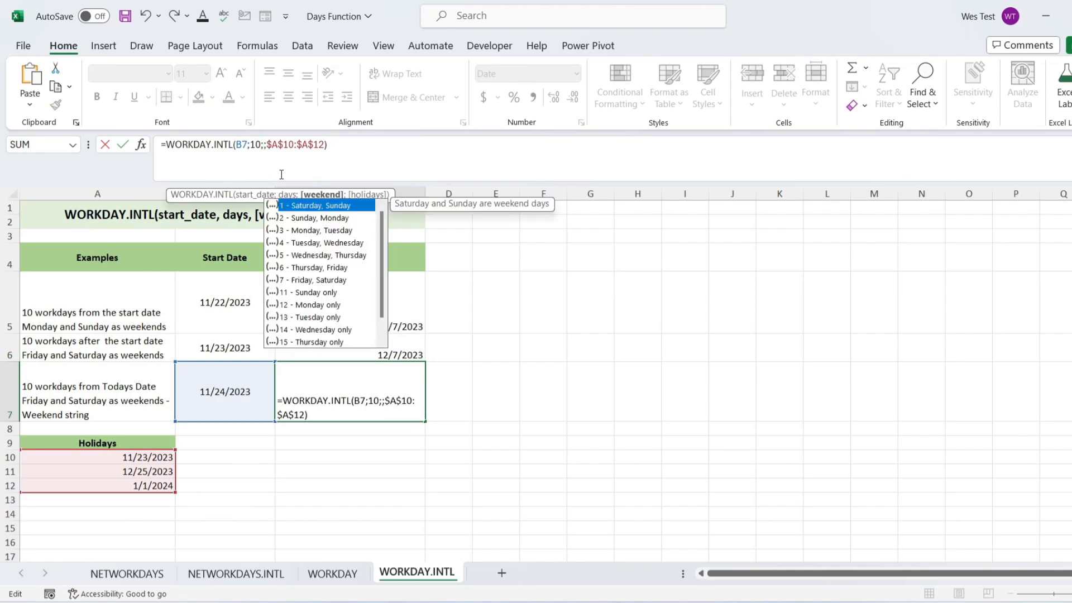
type("\"")
left_click(294, 147)
key("BackSpace")
type("\"")
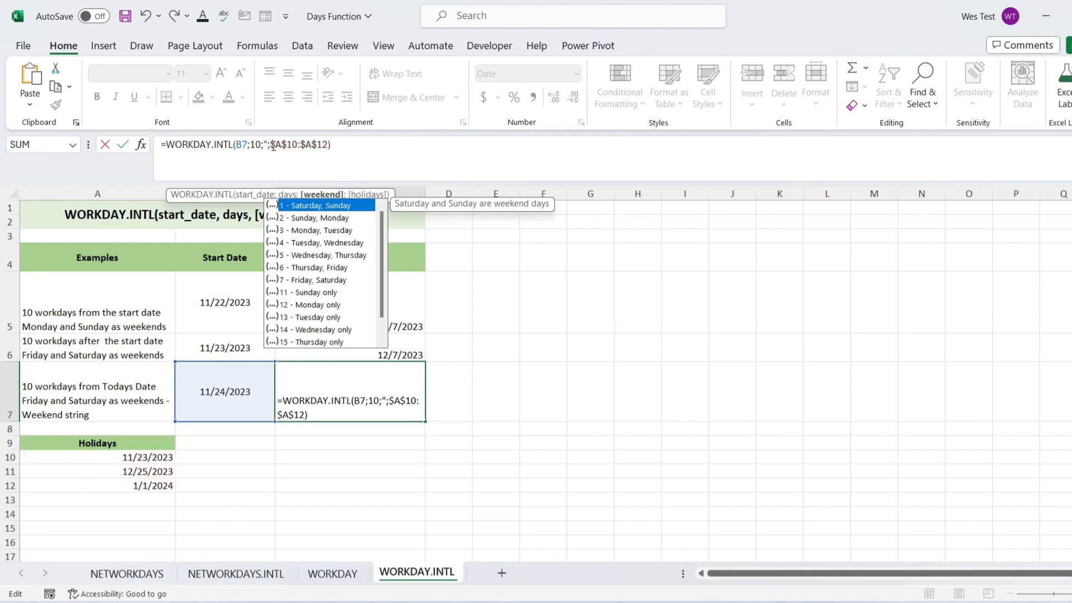
type("00001")
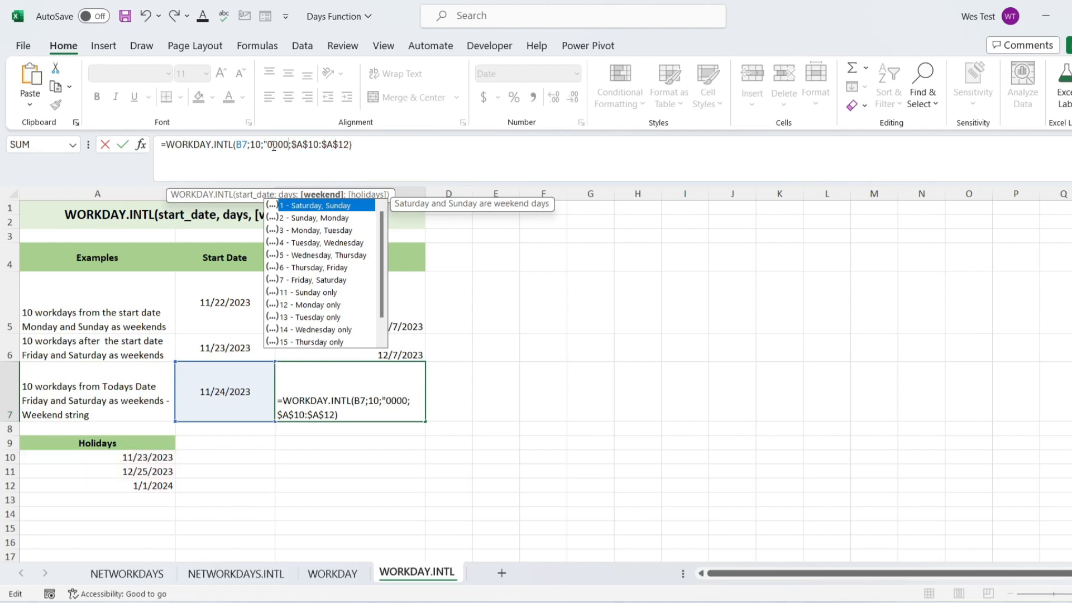
type("10\"")
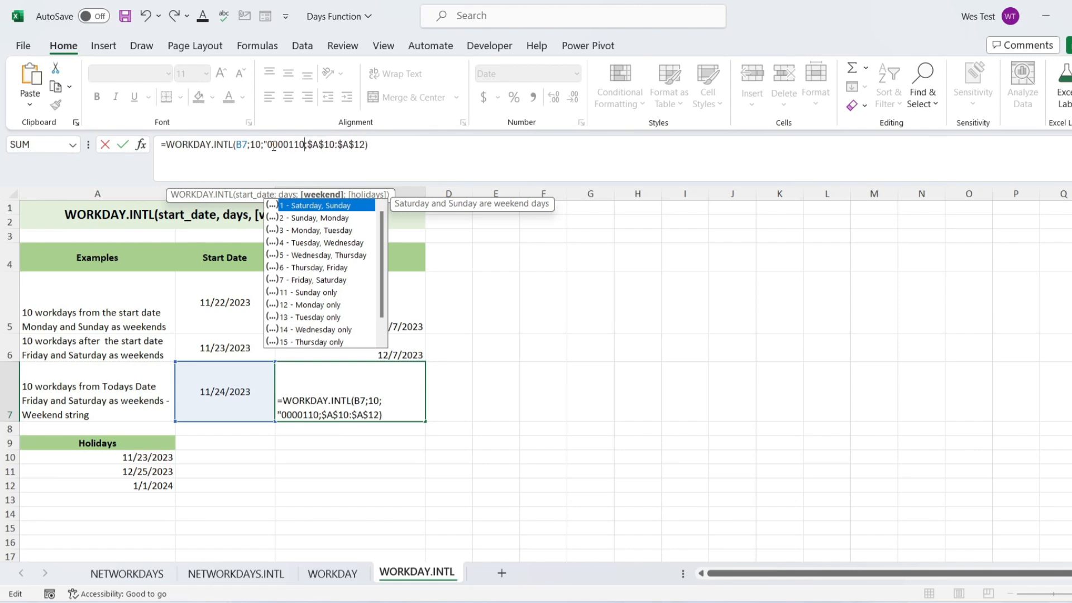
key("Return")
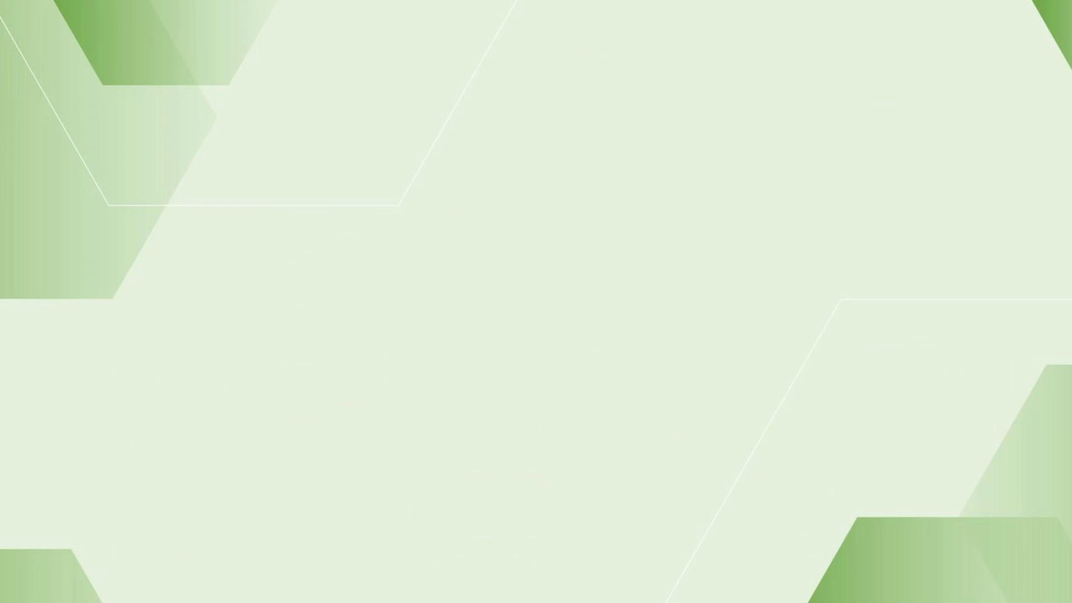